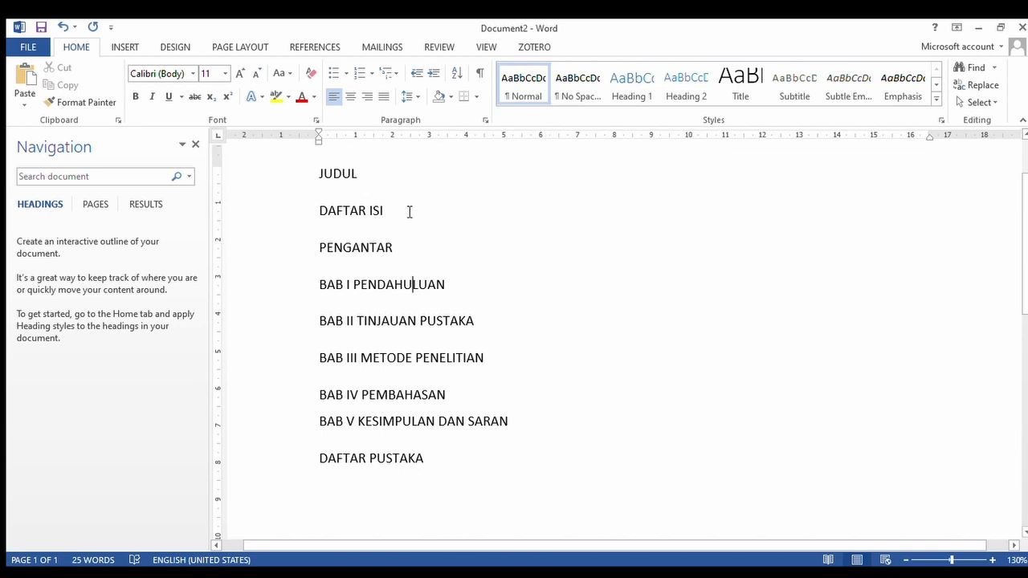
Review the document's outline lines one by one, from JUDUL through the BAB chapters to DAFTAR PUSTAKA.
scroll(432, 236, up, 1)
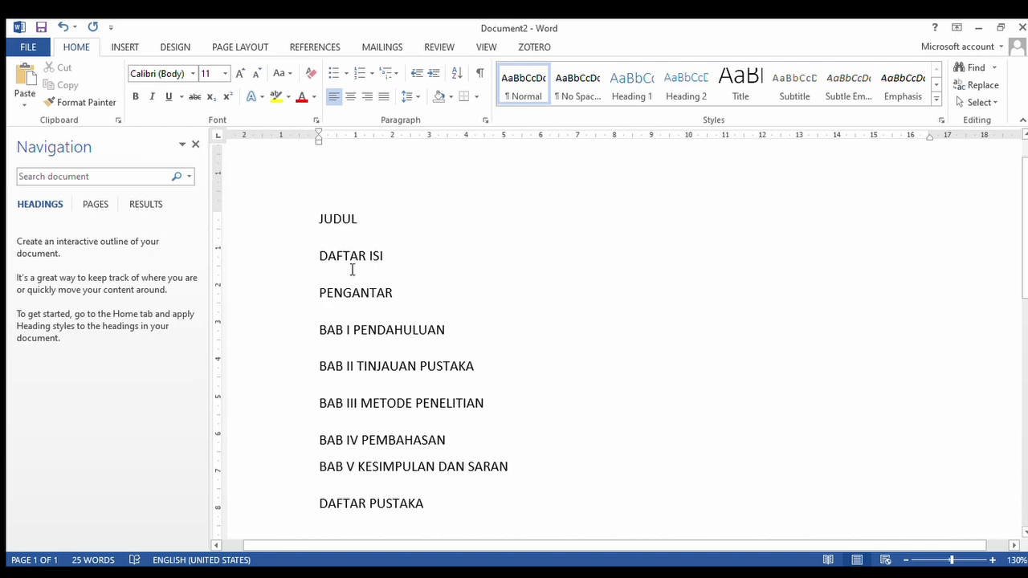
scroll(309, 241, down, 1)
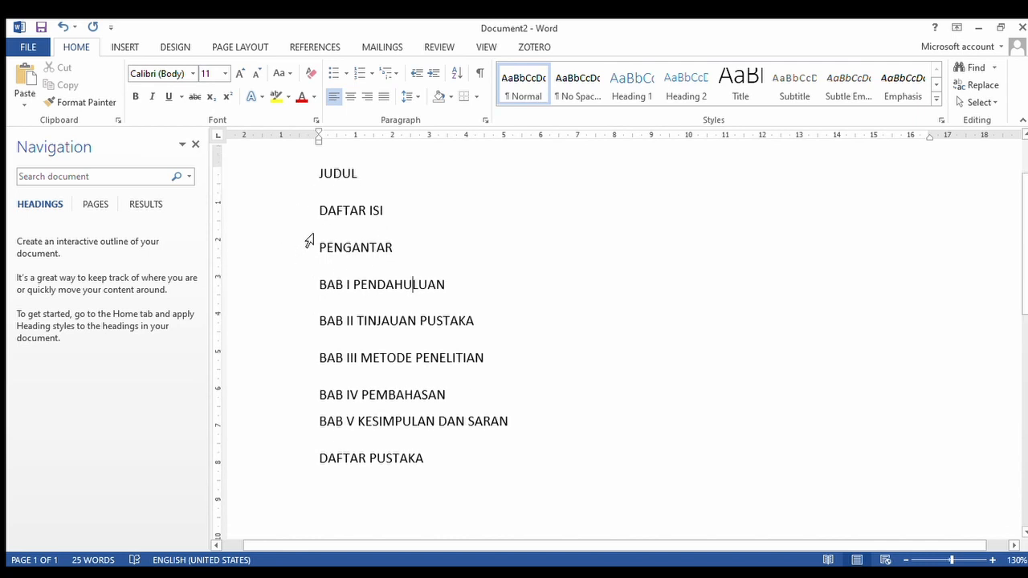
click(293, 183)
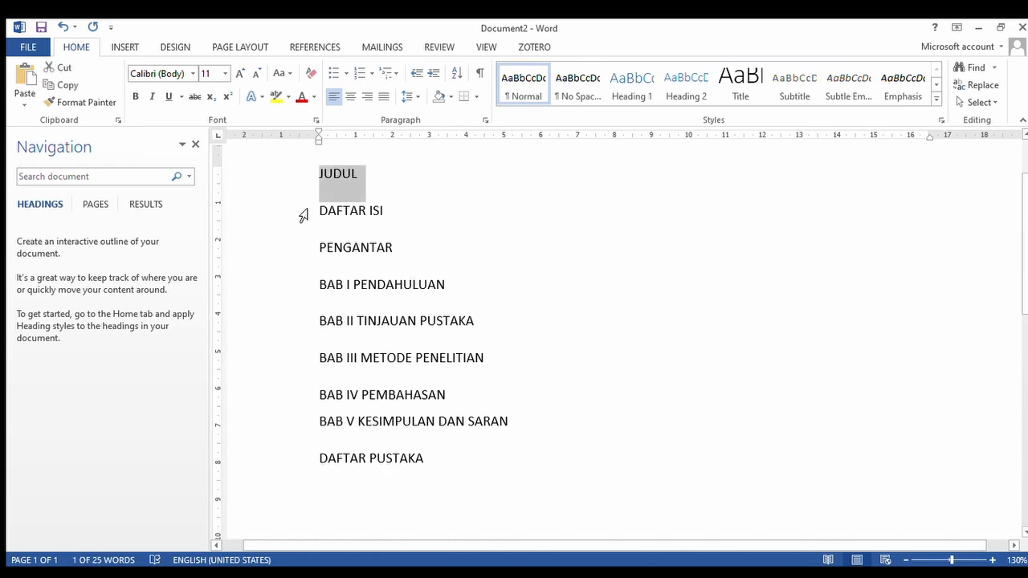
click(300, 214)
click(317, 256)
click(319, 296)
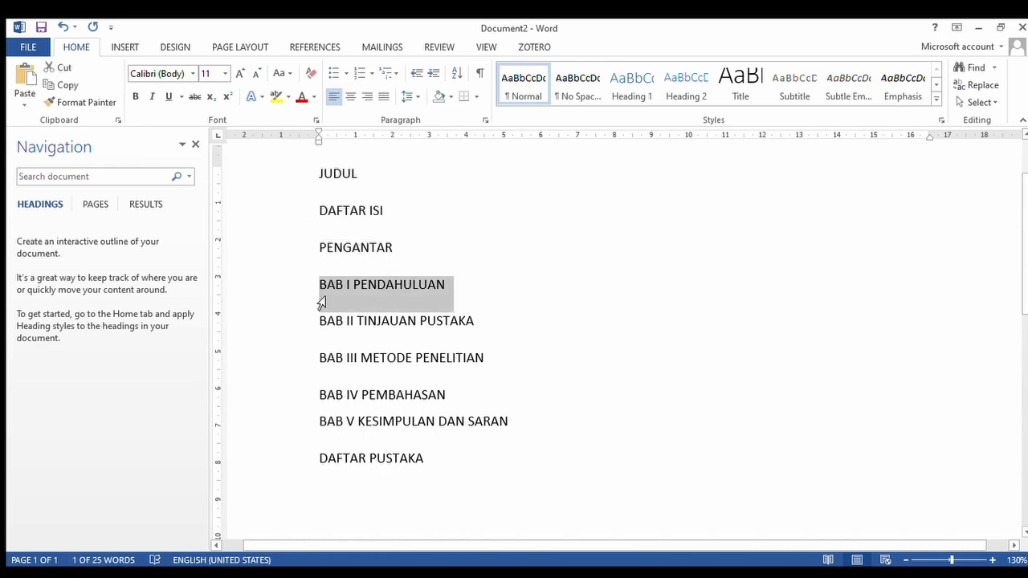
click(318, 321)
click(309, 362)
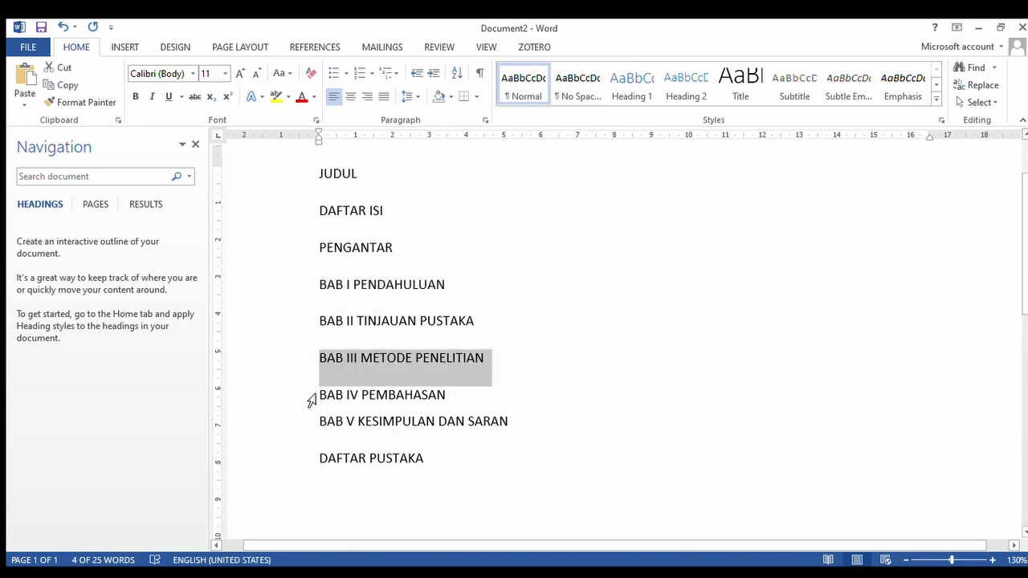
click(311, 400)
click(310, 423)
click(314, 460)
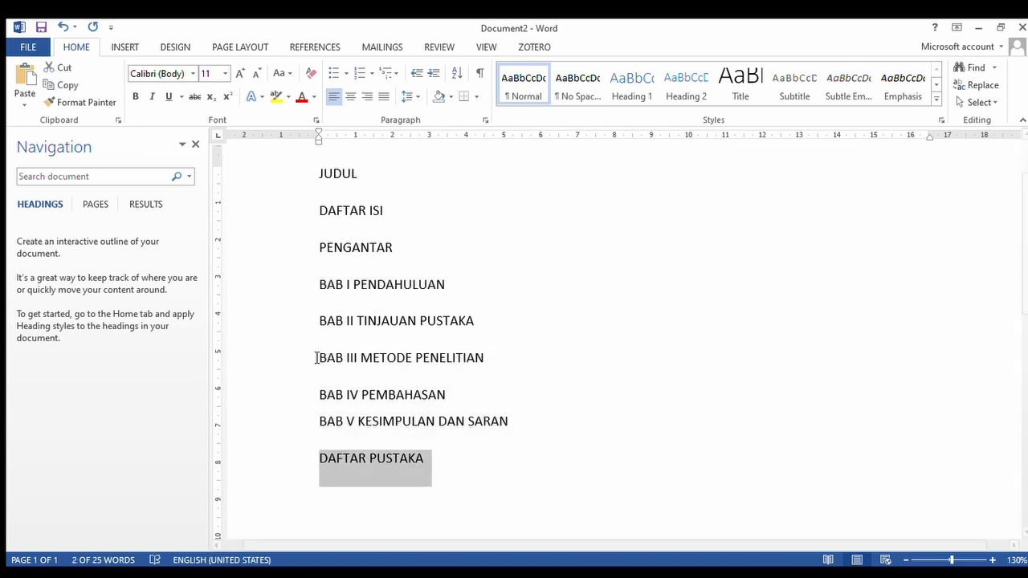
Apply the Title style to the JUDUL line.
click(292, 180)
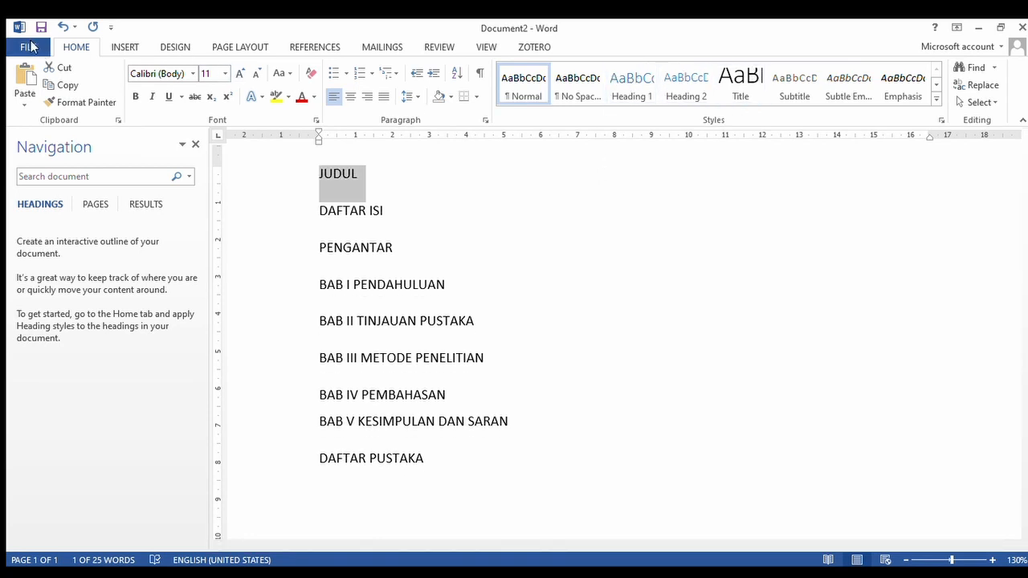
click(30, 46)
click(37, 42)
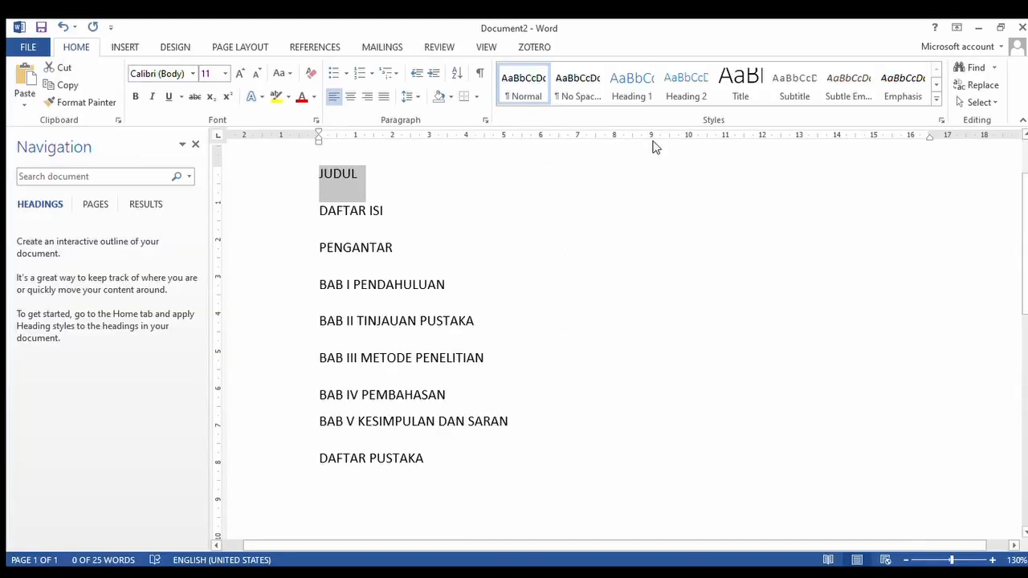
click(732, 87)
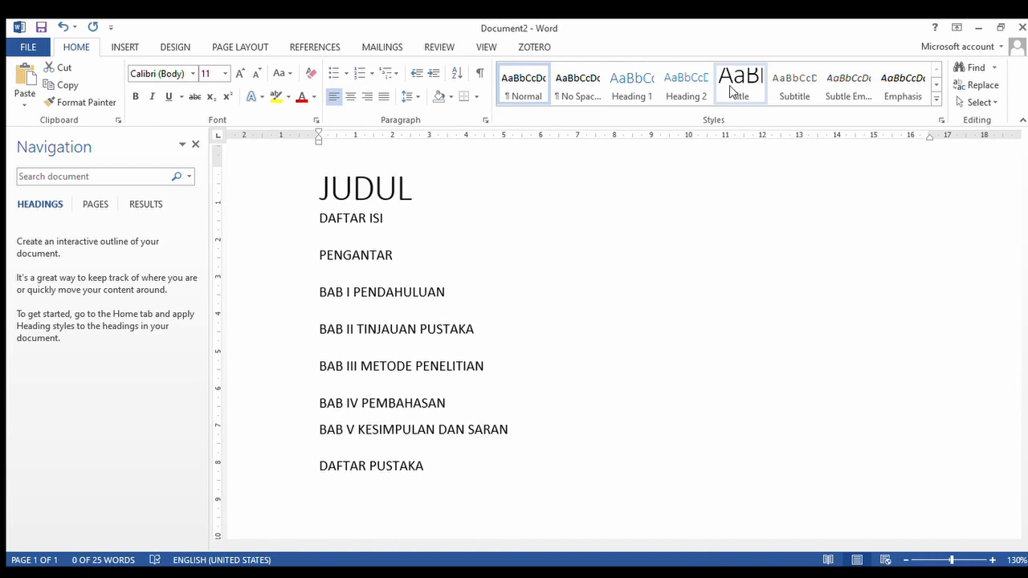
click(730, 85)
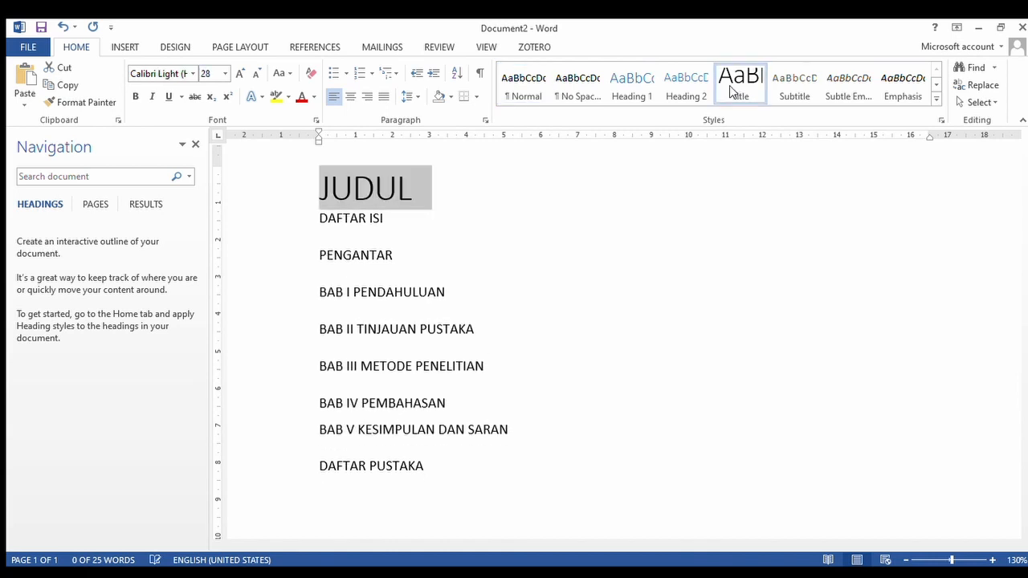
click(309, 229)
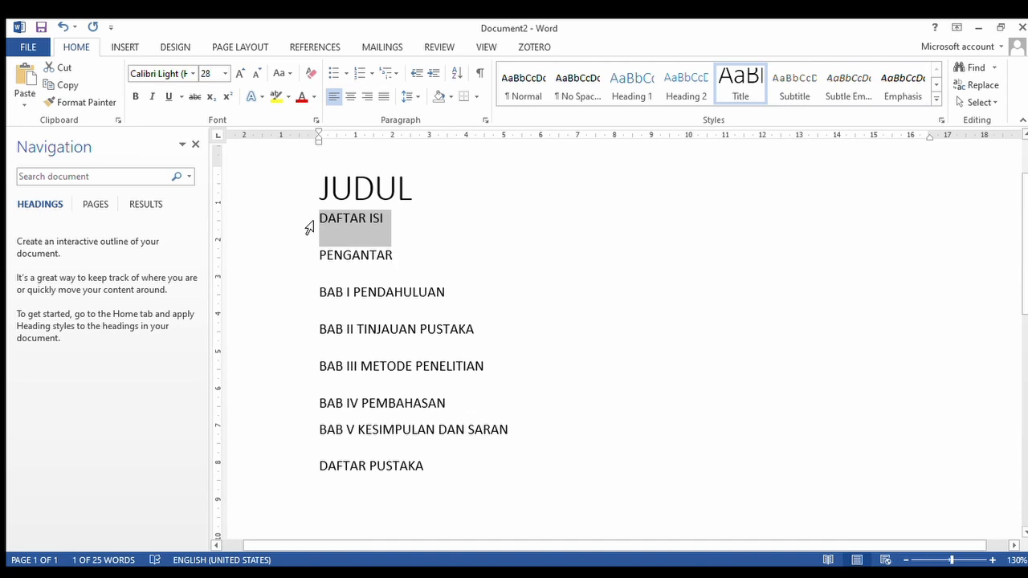
drag(309, 229, 314, 260)
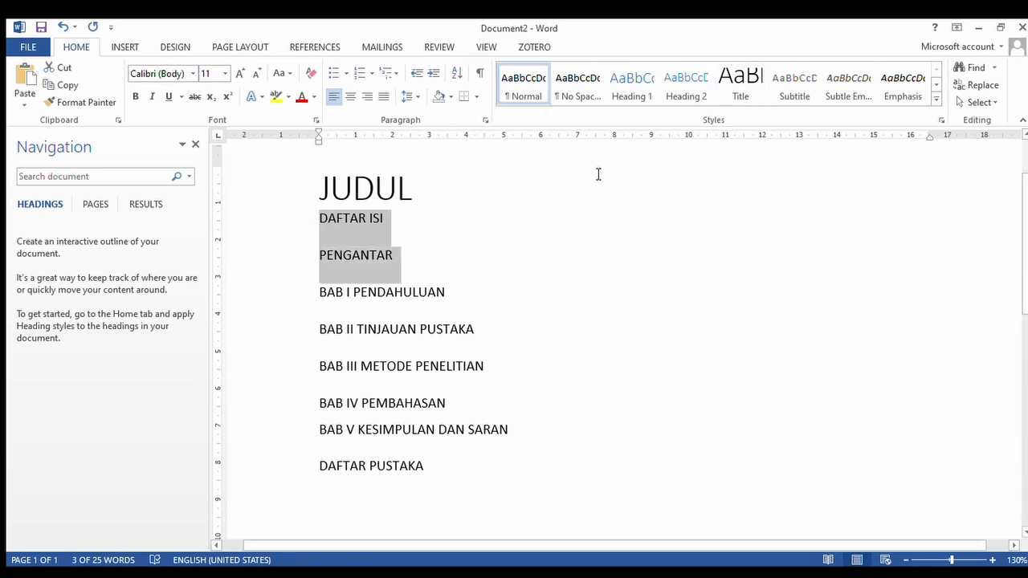
click(623, 88)
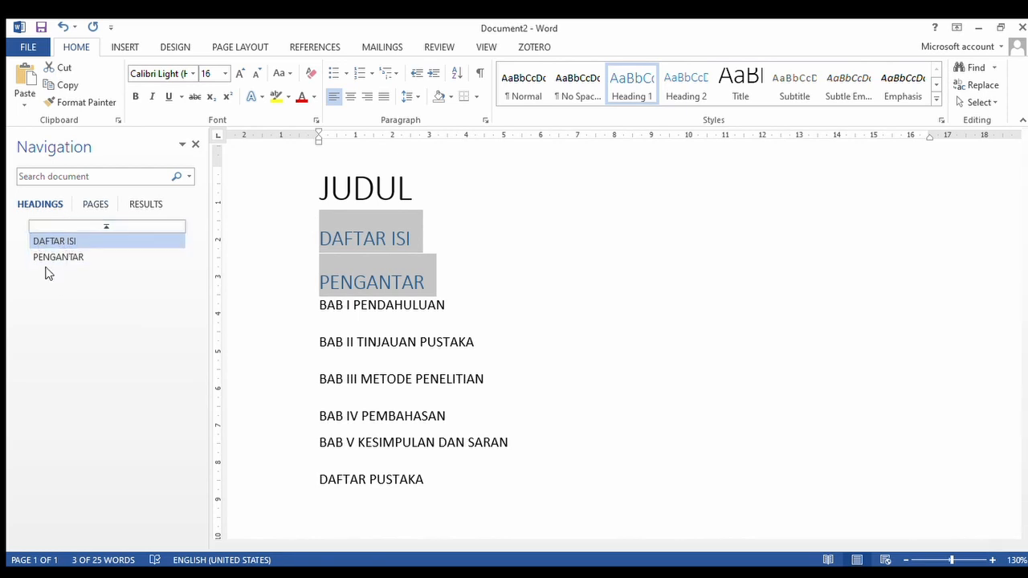
click(61, 27)
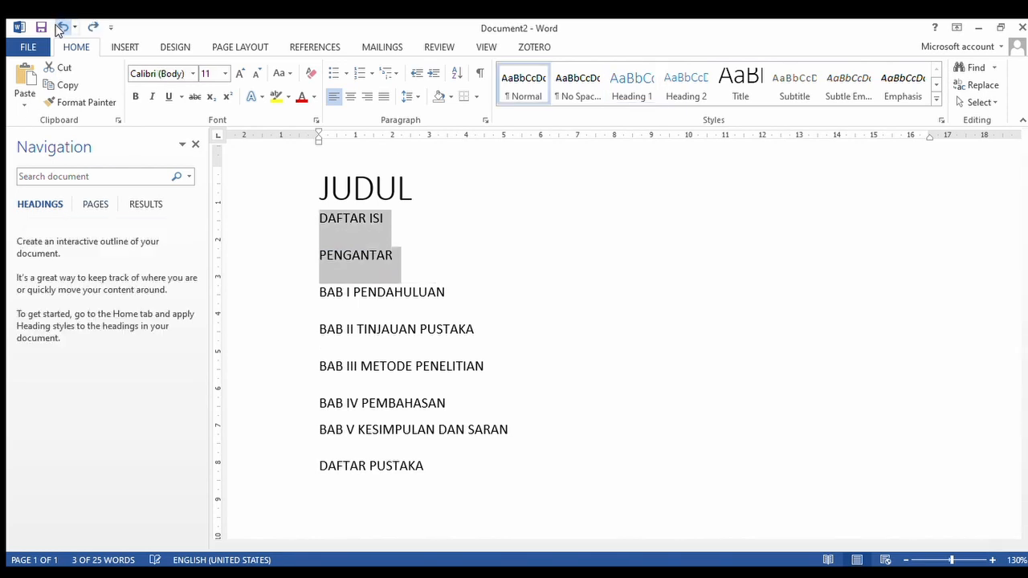
Apply the Heading 1 style to DAFTAR ISI, PENGANTAR, all the BAB I to BAB V chapter lines and DAFTAR PUSTAKA.
drag(305, 222, 298, 257)
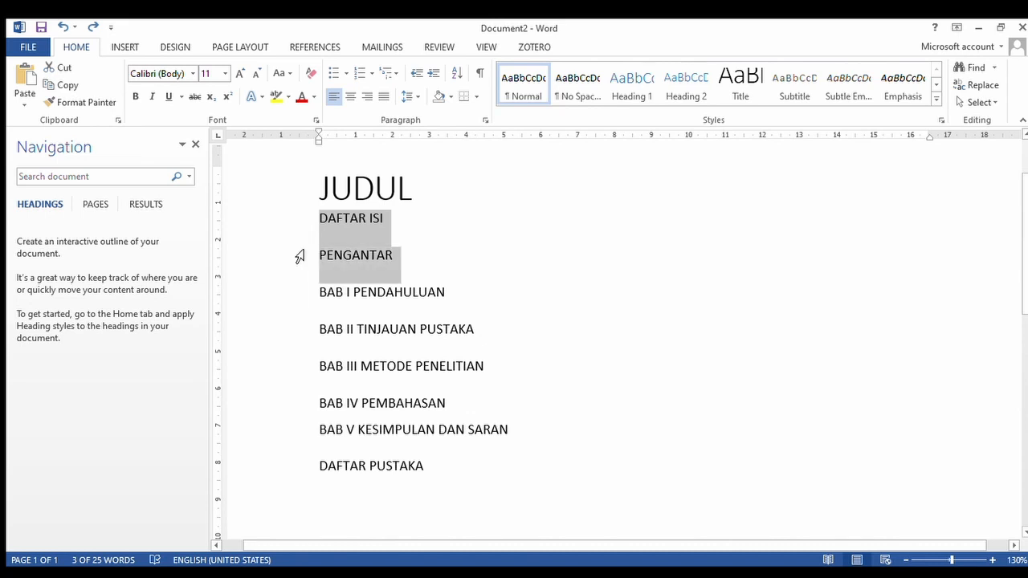
click(621, 85)
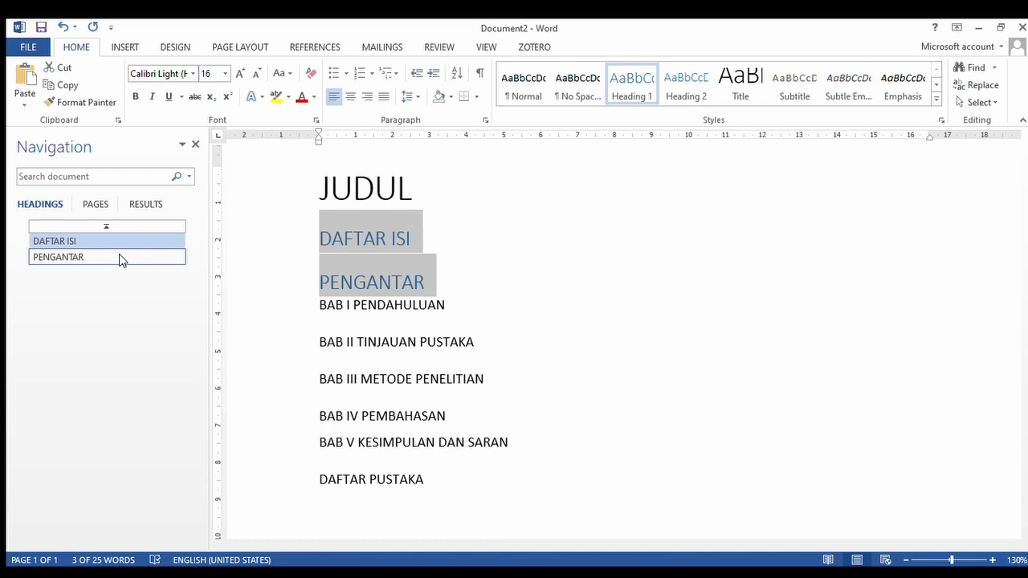
click(302, 310)
drag(302, 310, 312, 468)
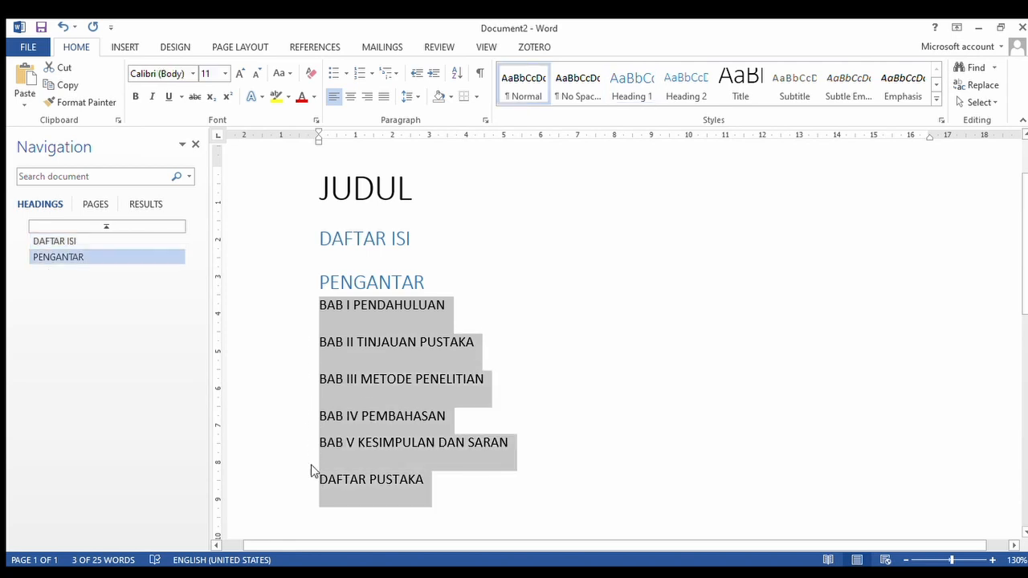
click(617, 87)
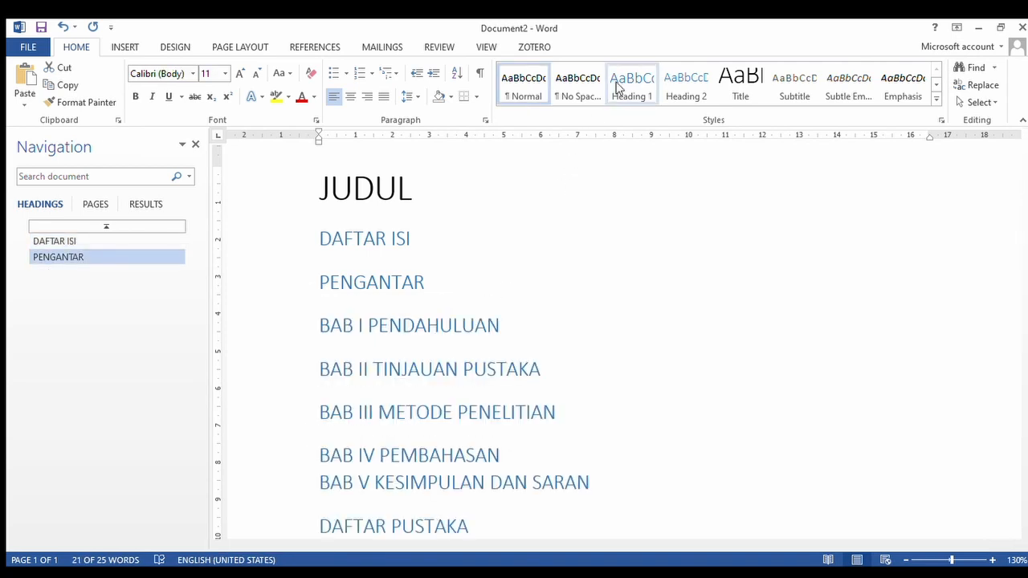
click(617, 87)
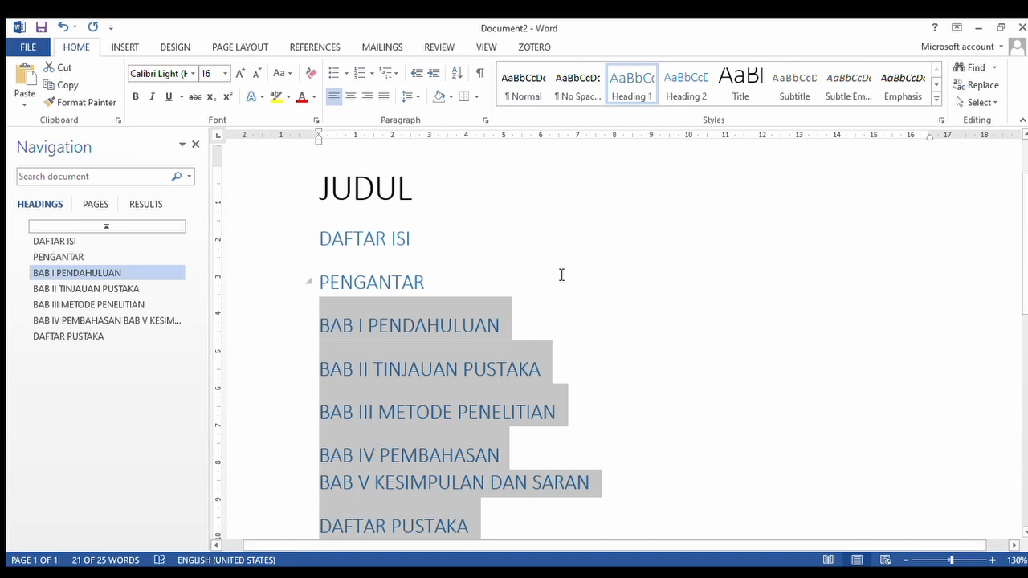
scroll(560, 276, down, 1)
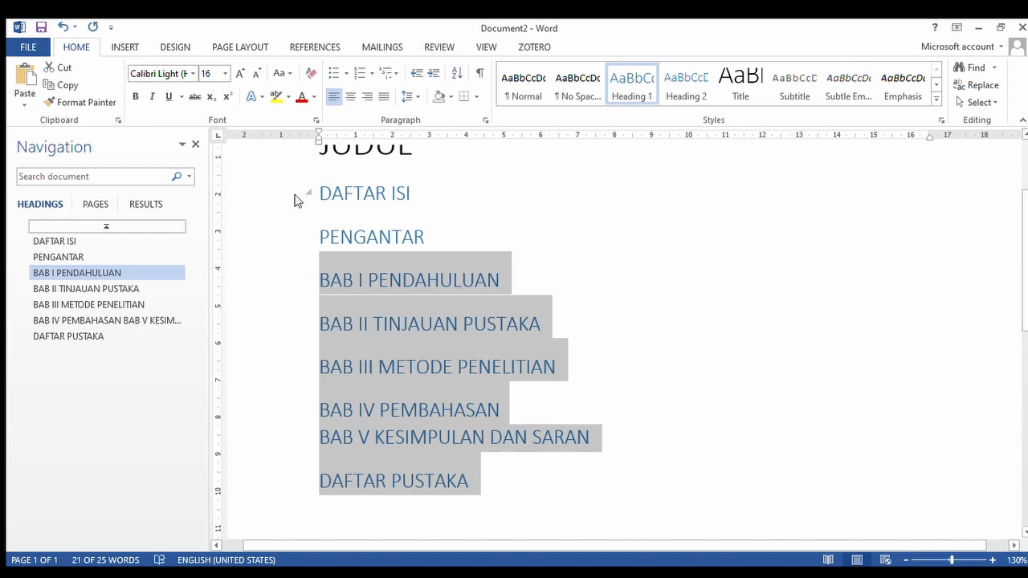
click(544, 246)
Add the lines Latar Belakang, Permasalahan and Kegunaan Penelitian beneath the BAB I PENDAHULUAN heading.
click(519, 284)
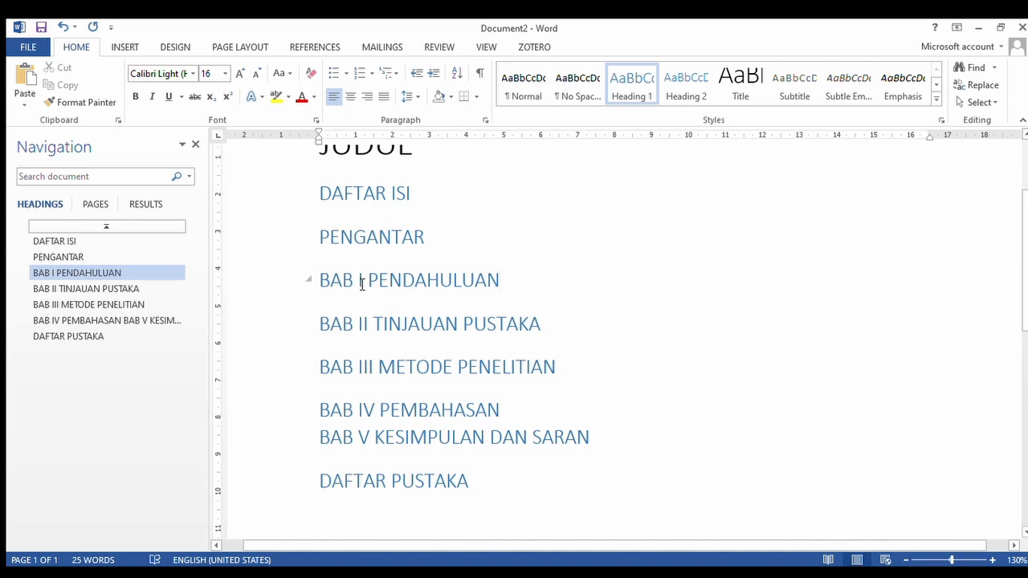
key(Return)
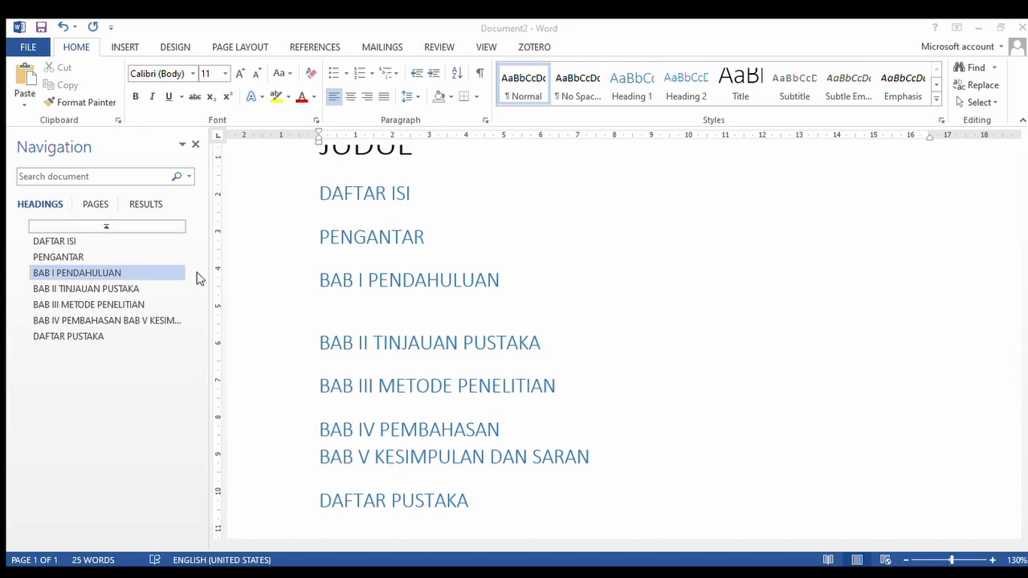
click(331, 311)
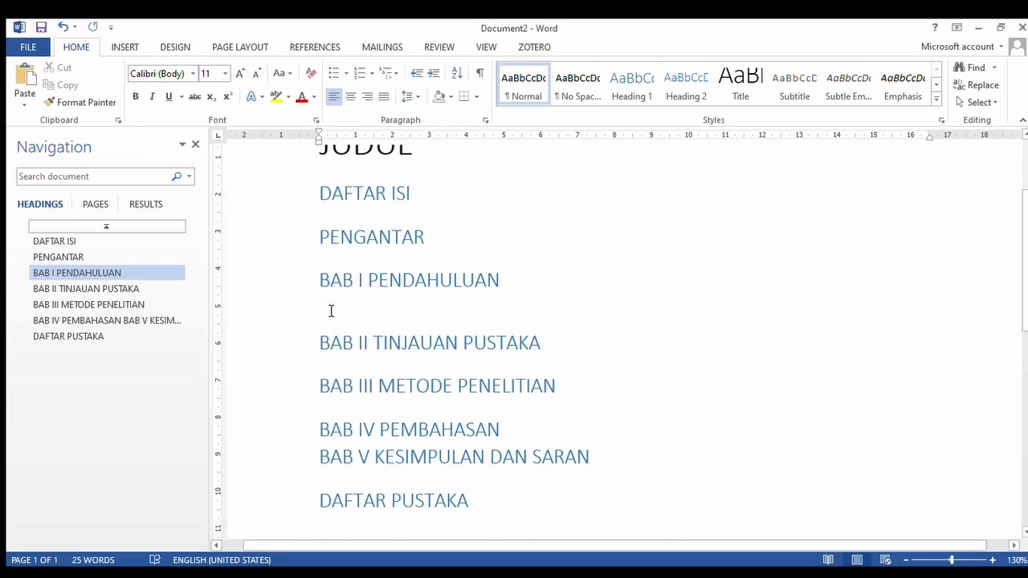
text(Latar Belakang Permasalahan Kegunaan Penelitian)
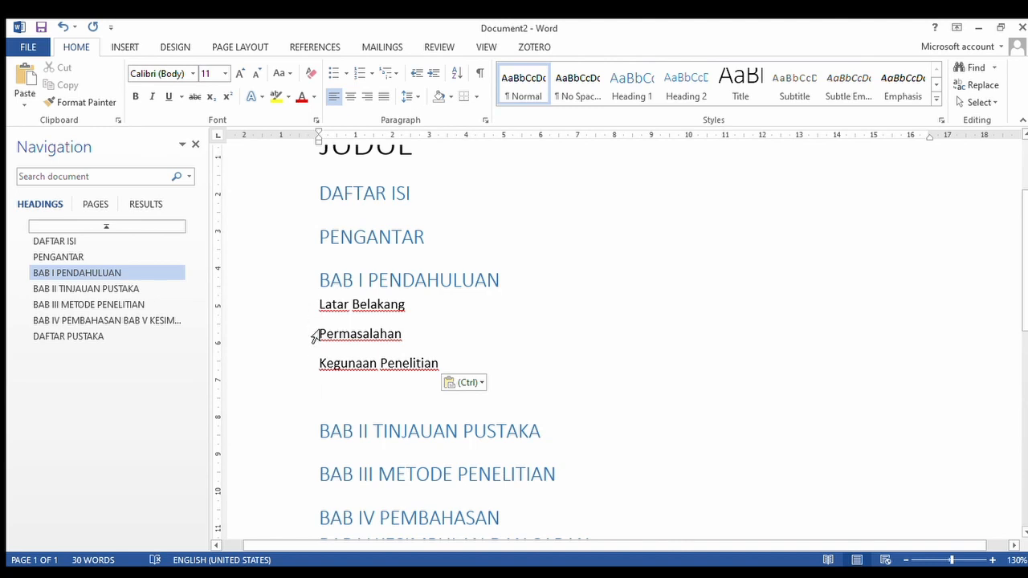
Apply the Heading 2 style to the Latar Belakang, Permasalahan and Kegunaan Penelitian lines.
drag(305, 309, 306, 366)
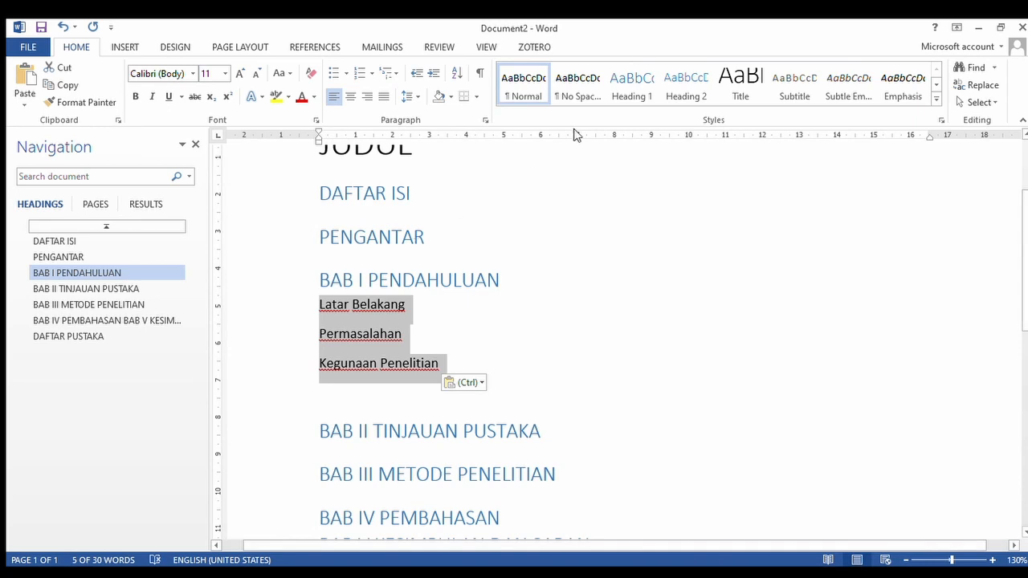
click(679, 90)
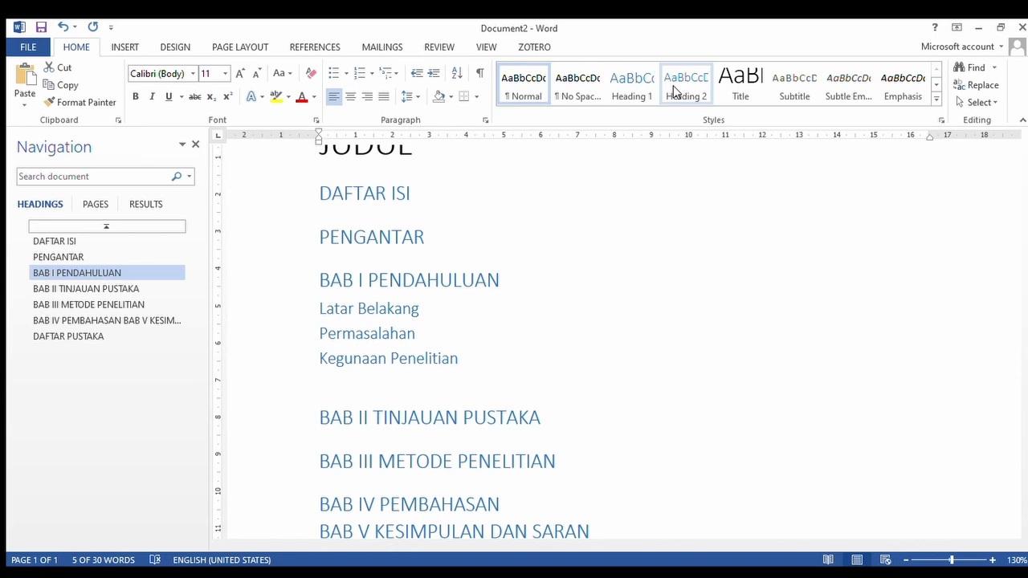
click(681, 94)
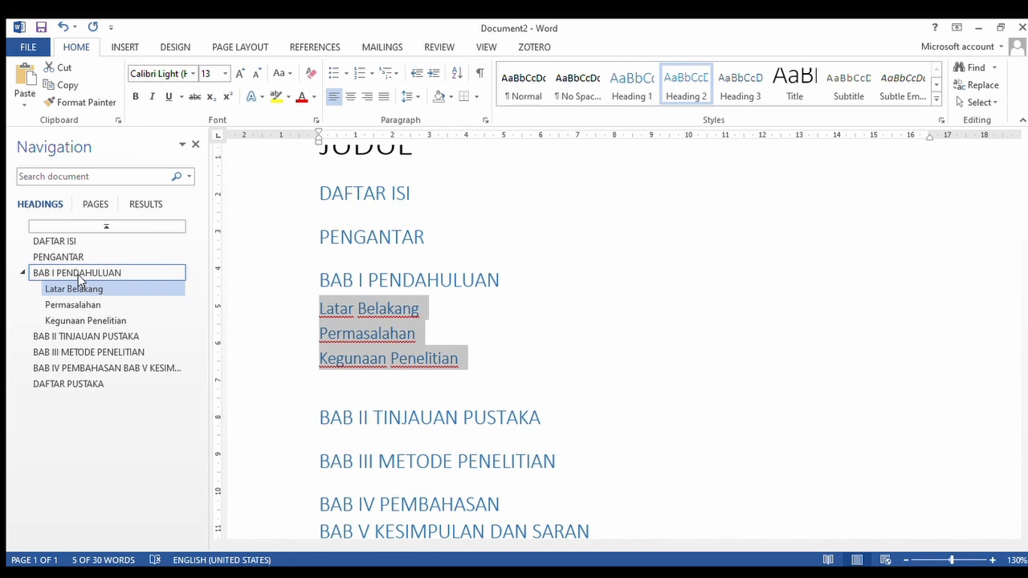
click(623, 89)
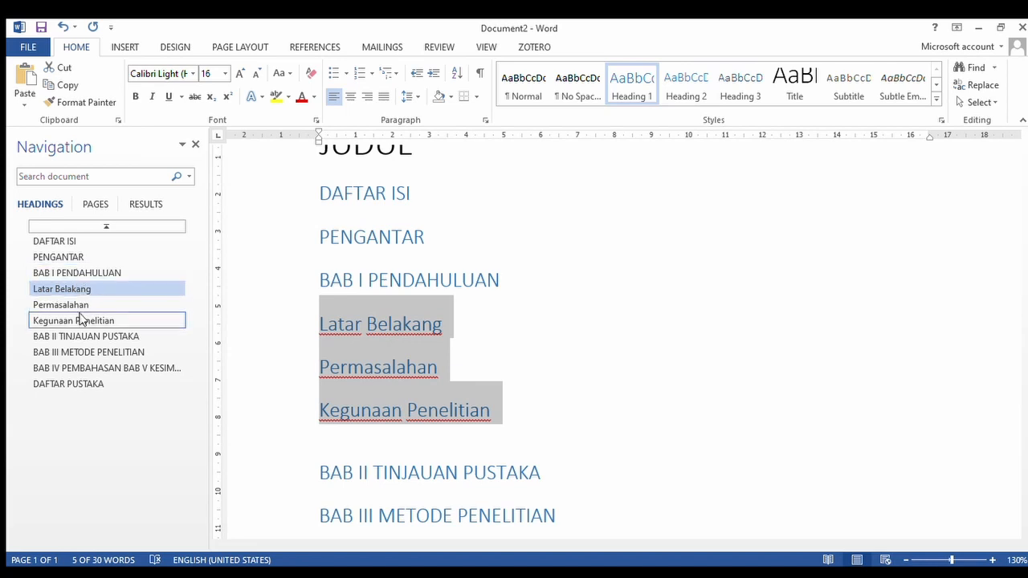
click(681, 93)
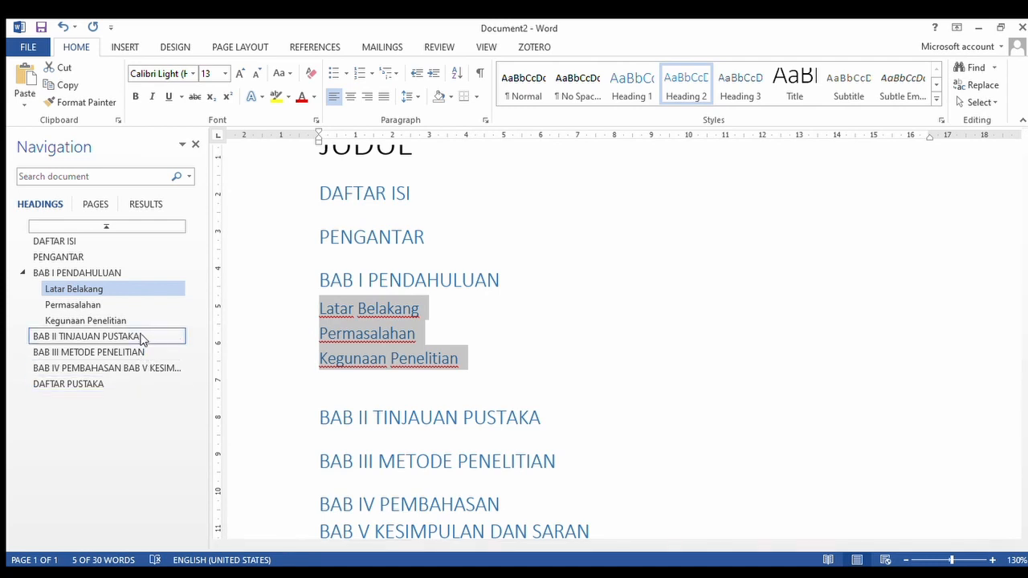
Add the lines Teori 1, Teori 2 and Teori 3 beneath the BAB II TINJAUAN PUSTAKA heading.
click(569, 415)
key(Return)
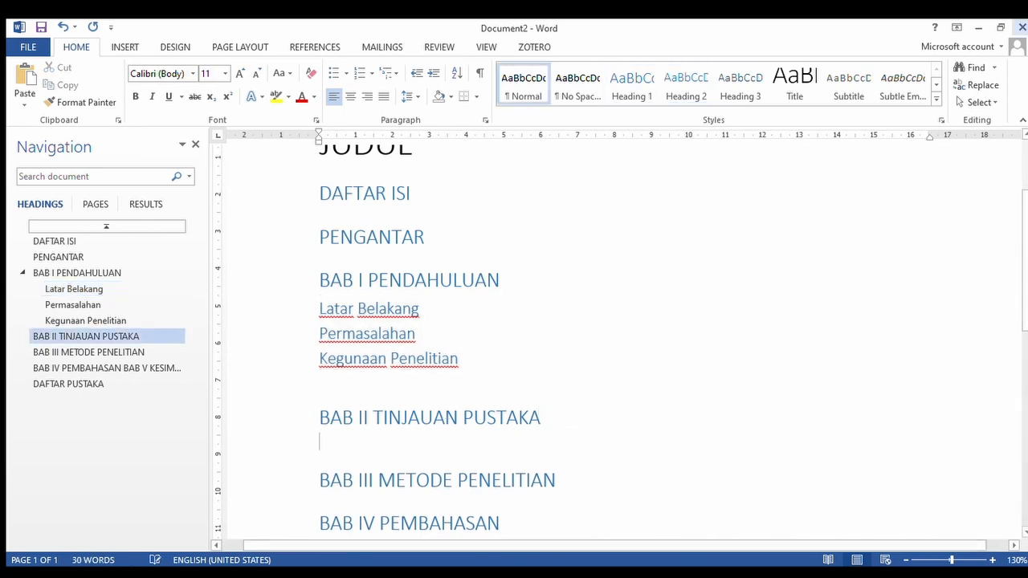
key(alt+Tab)
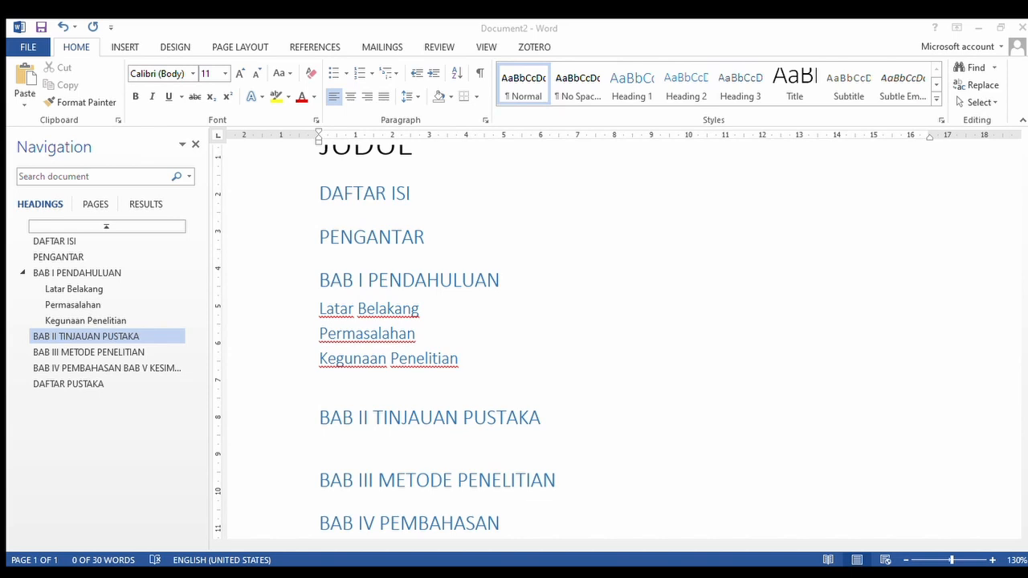
click(350, 442)
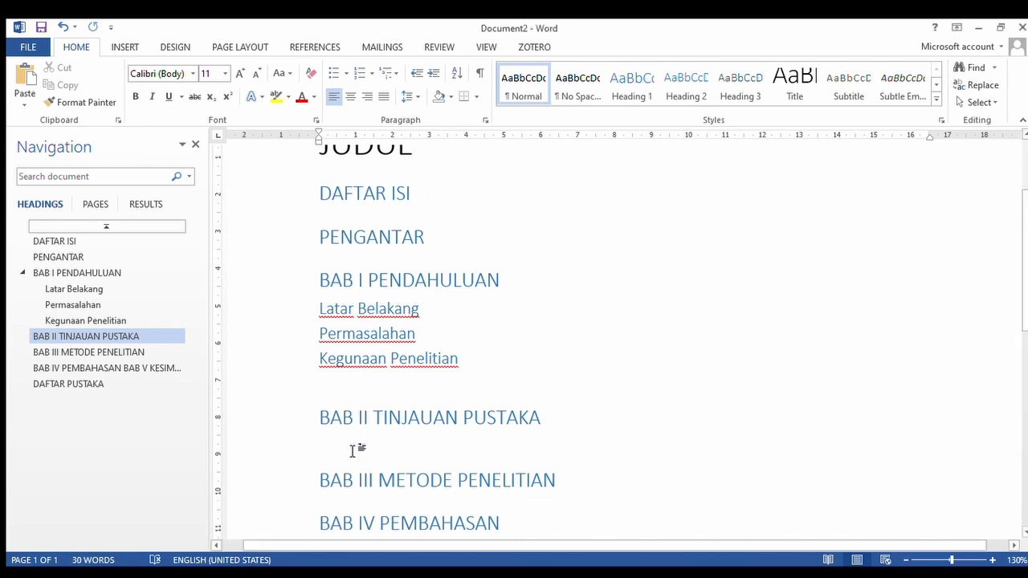
text(Teori 1 Teori 2 Teori 3)
Apply the Heading 2 style to the Teori 1, Teori 2 and Teori 3 lines.
scroll(391, 414, down, 2)
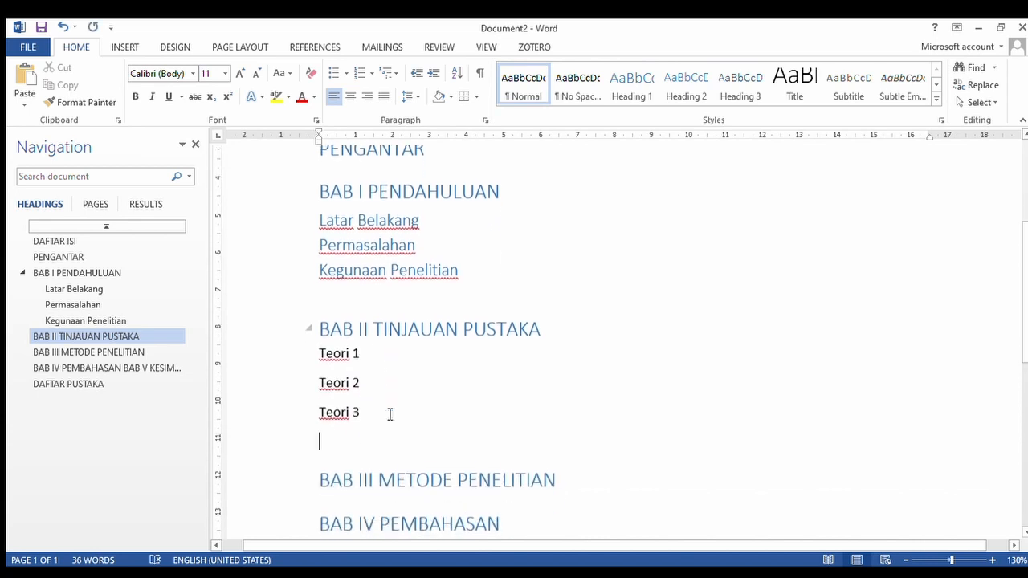
drag(292, 354, 291, 413)
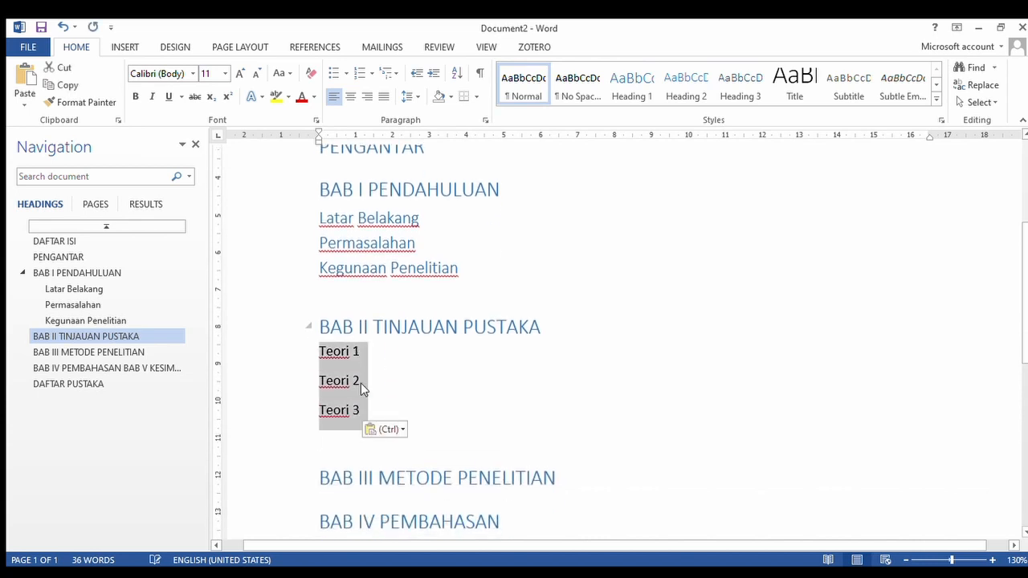
click(686, 91)
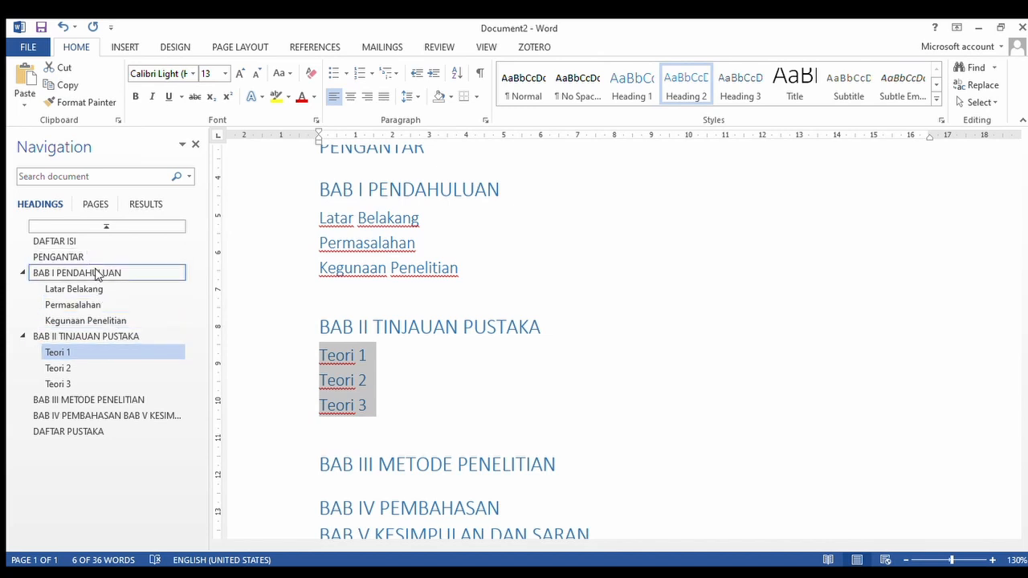
Remove the empty line between Teori 3 and the BAB III METODE PENELITIAN heading.
scroll(363, 402, down, 1)
click(359, 397)
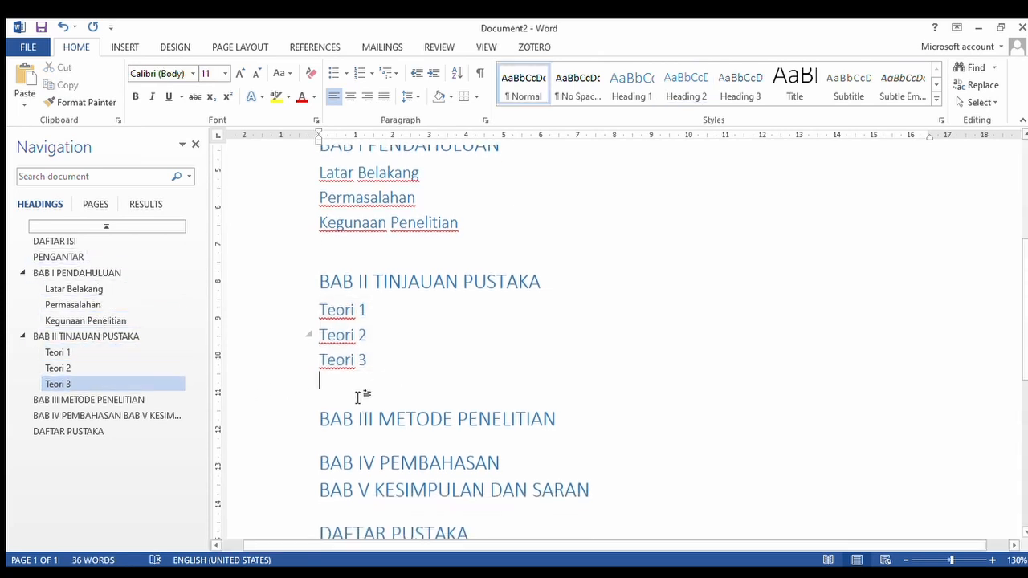
key(Delete)
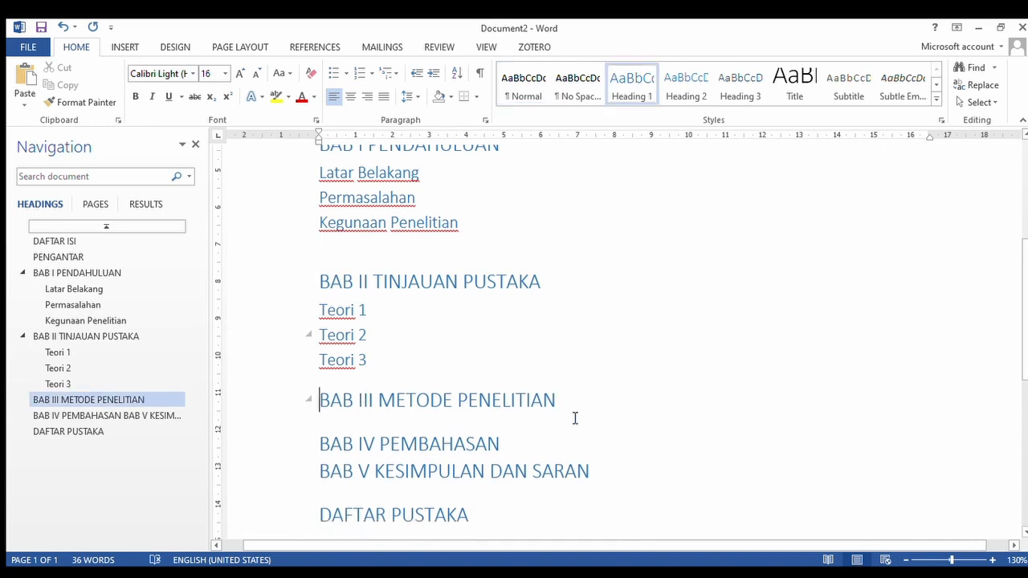
Add the lines Metode 1, Metode 2 and Metode 3 beneath the BAB III METODE PENELITIAN heading.
click(569, 404)
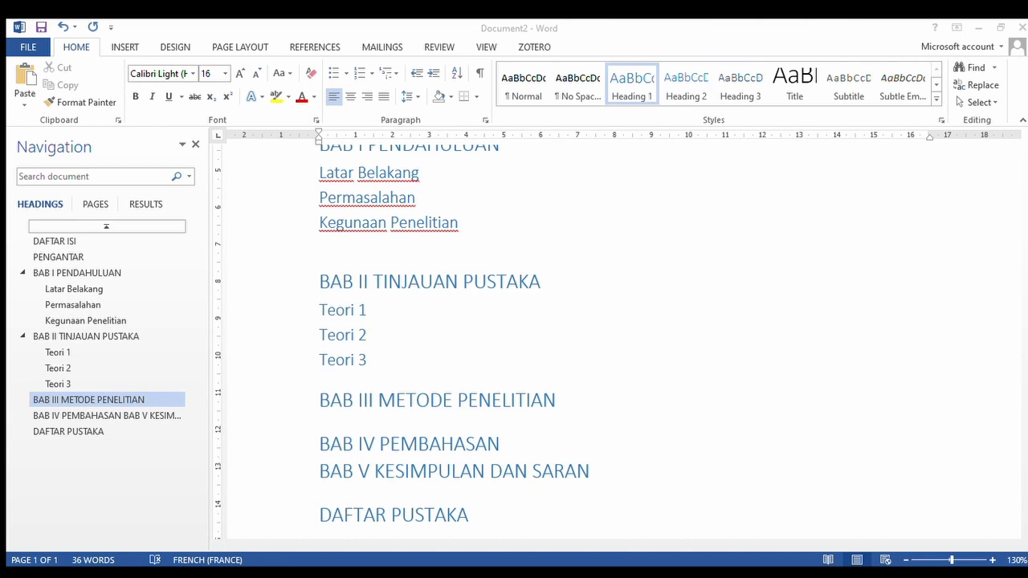
click(556, 405)
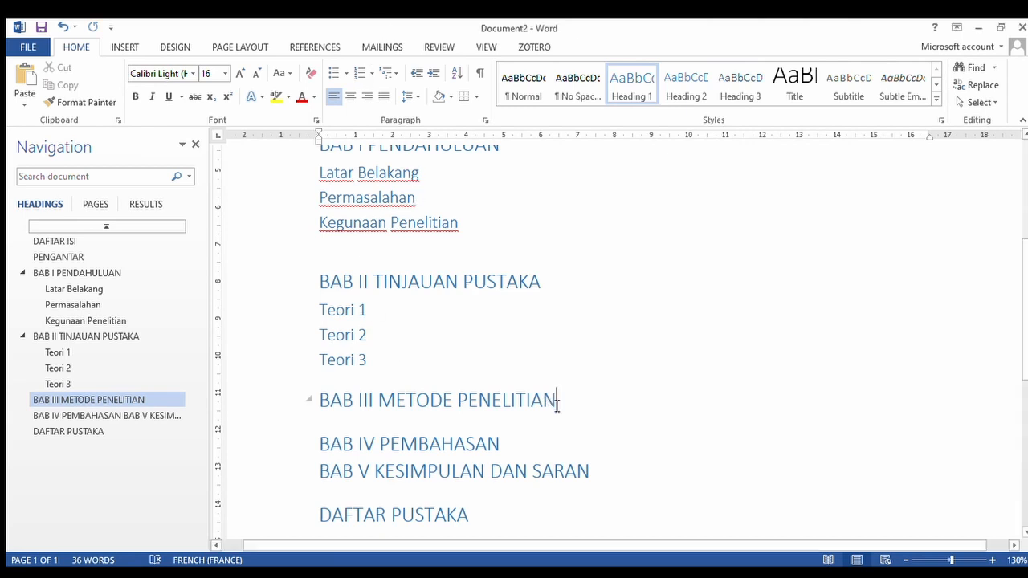
key(Return)
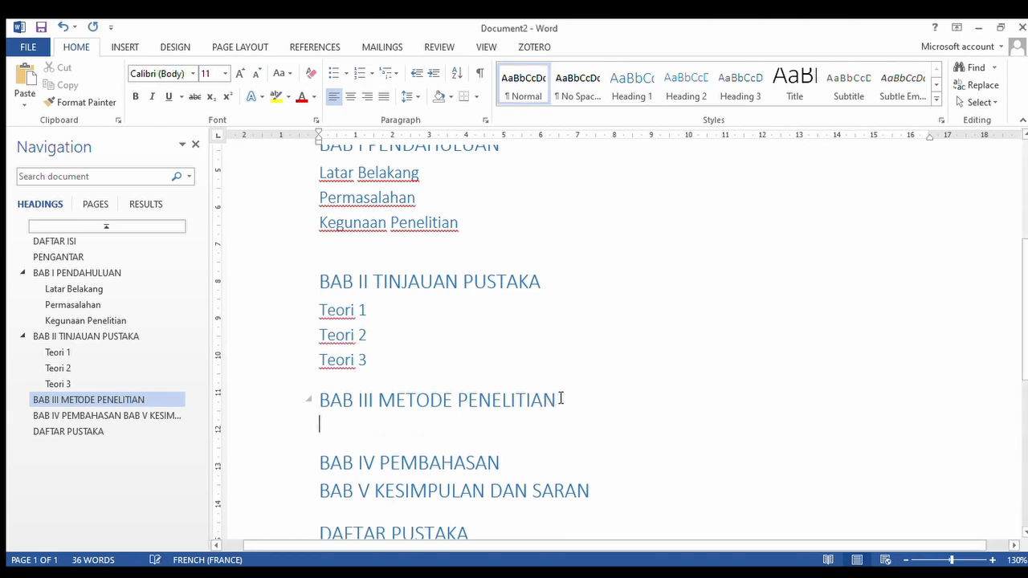
text(Metode 1 Metode 2 Metode 3)
Apply the Heading 2 style to the Metode 1, Metode 2 and Metode 3 lines and remove the empty line below them.
drag(303, 429, 307, 485)
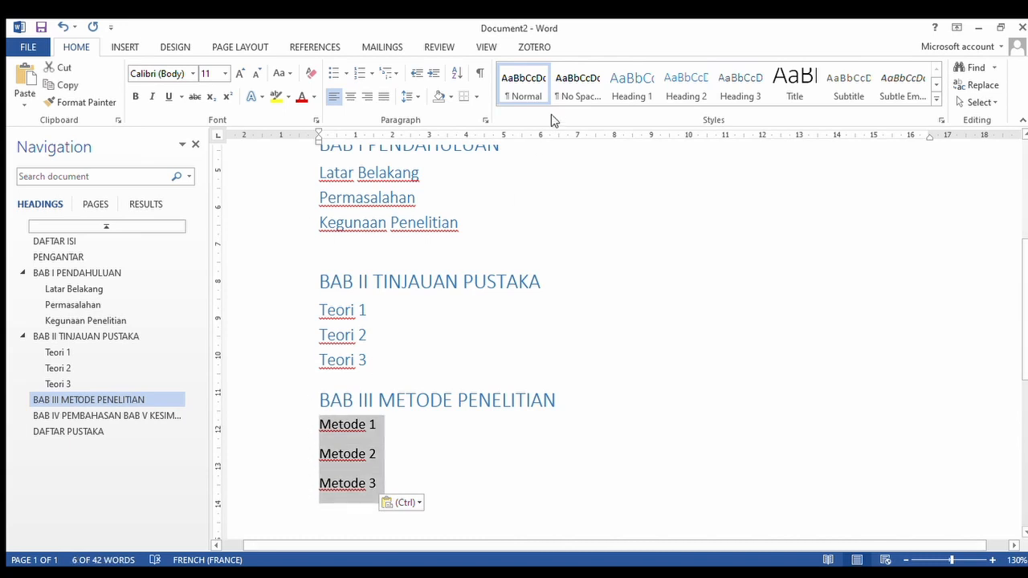
click(684, 81)
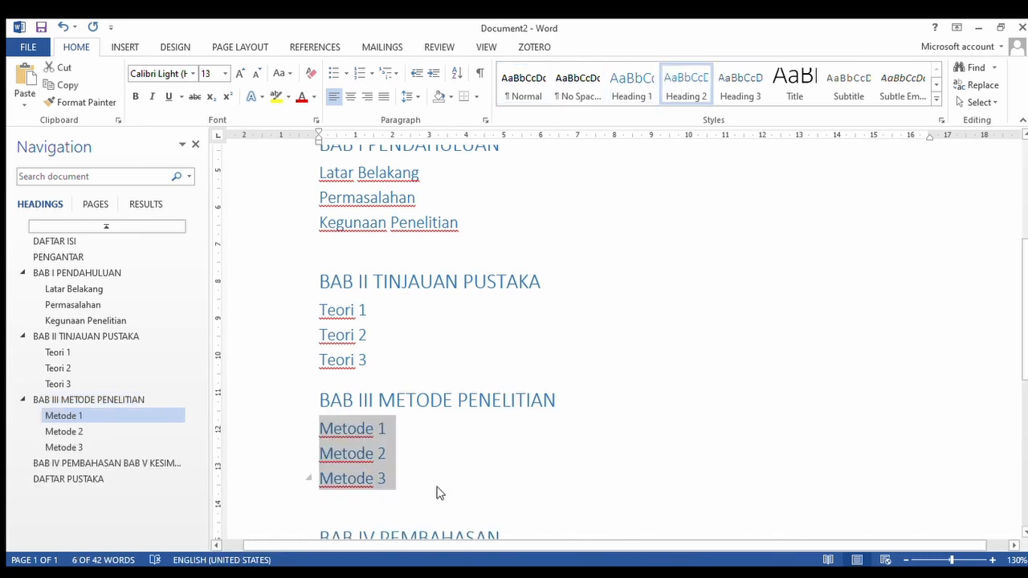
click(430, 505)
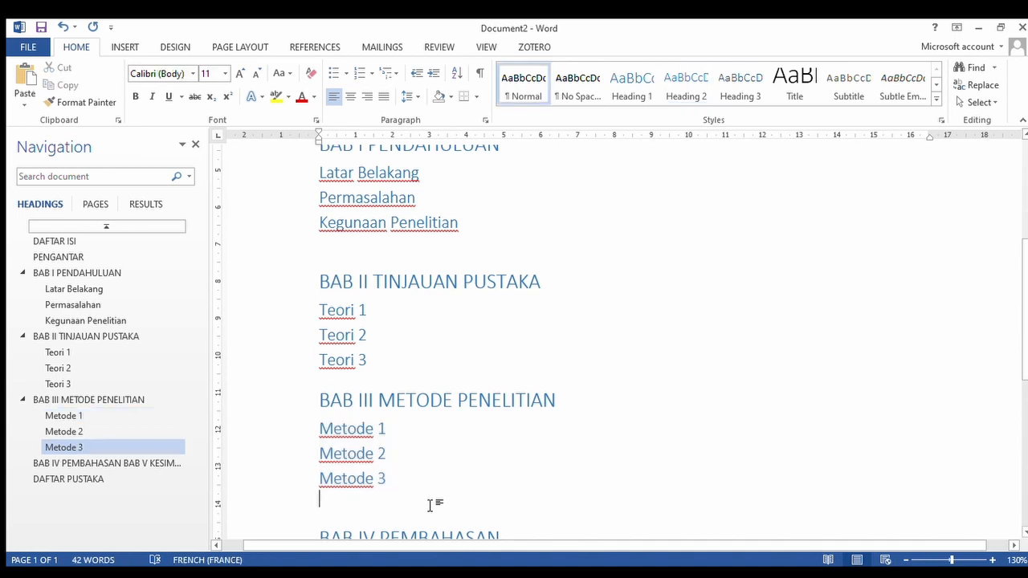
key(Delete)
Add the lines Pembahasan 1, Pembahasan 2 and Pembahasan 3 beneath BAB IV PEMBAHASAN, leaving no empty line before BAB V.
scroll(437, 506, down, 2)
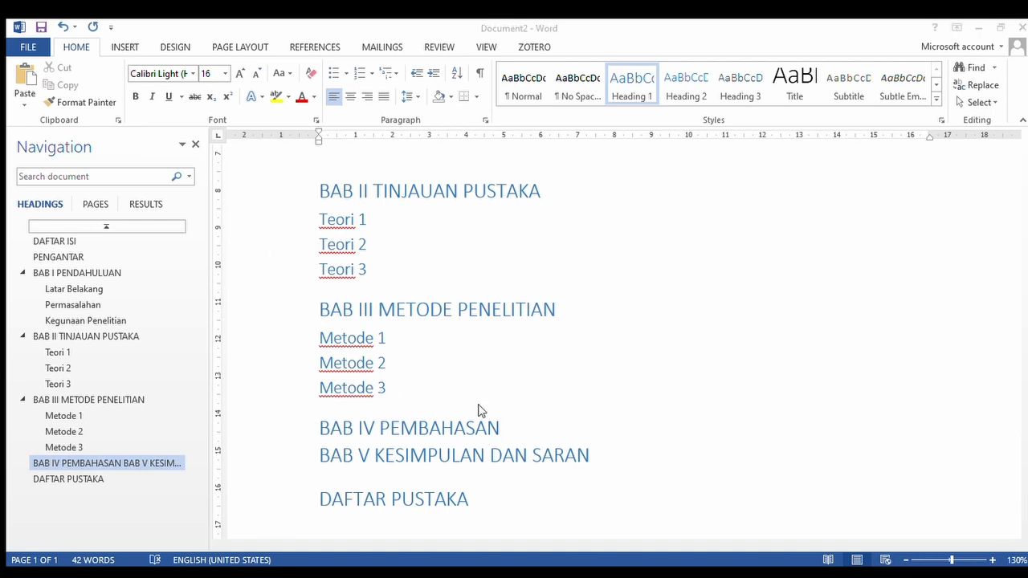
click(509, 429)
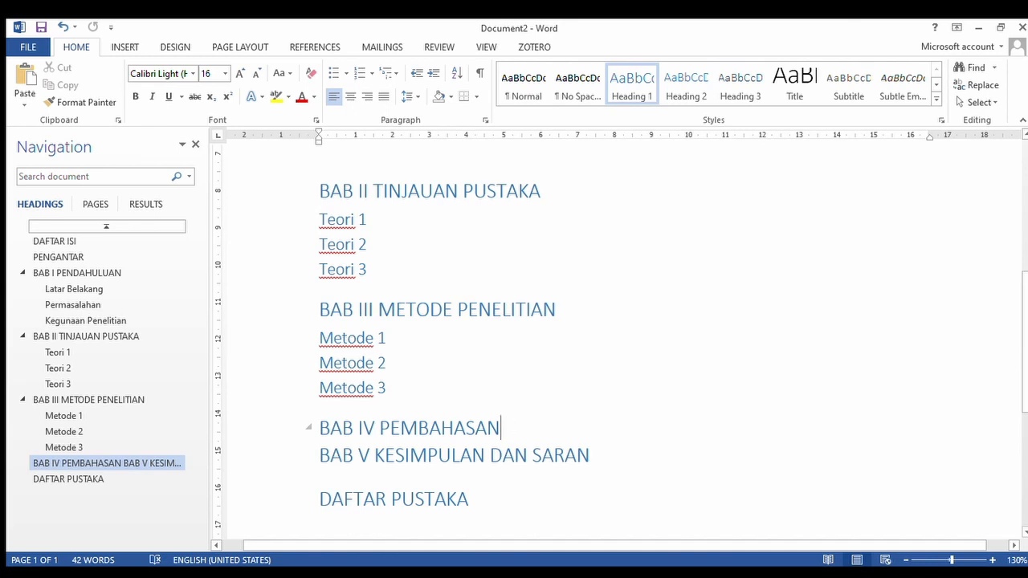
key(Return)
text(Pembahasan 1 Pembahasan 2 Pembahasan 3)
key(Return)
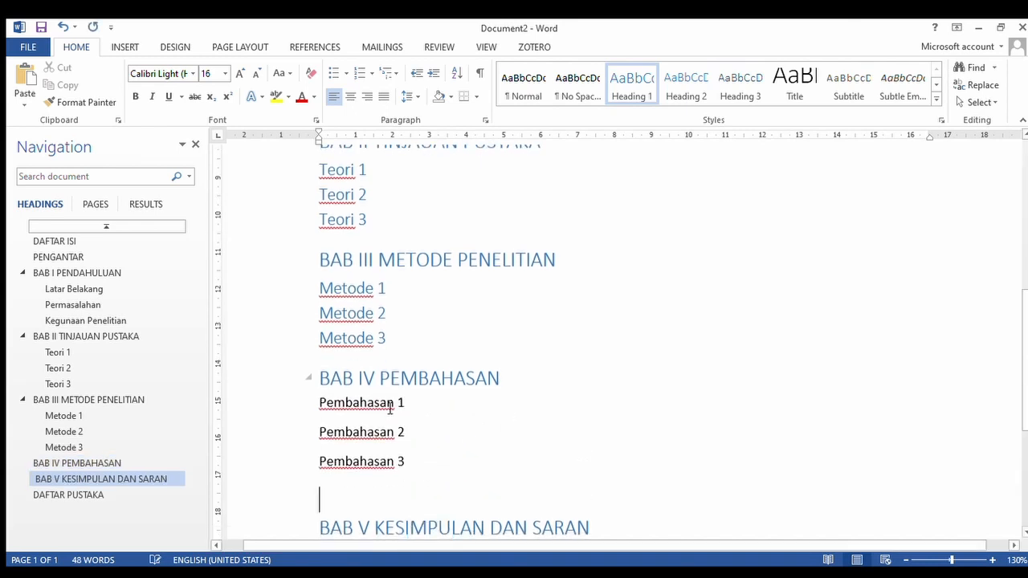
key(Delete)
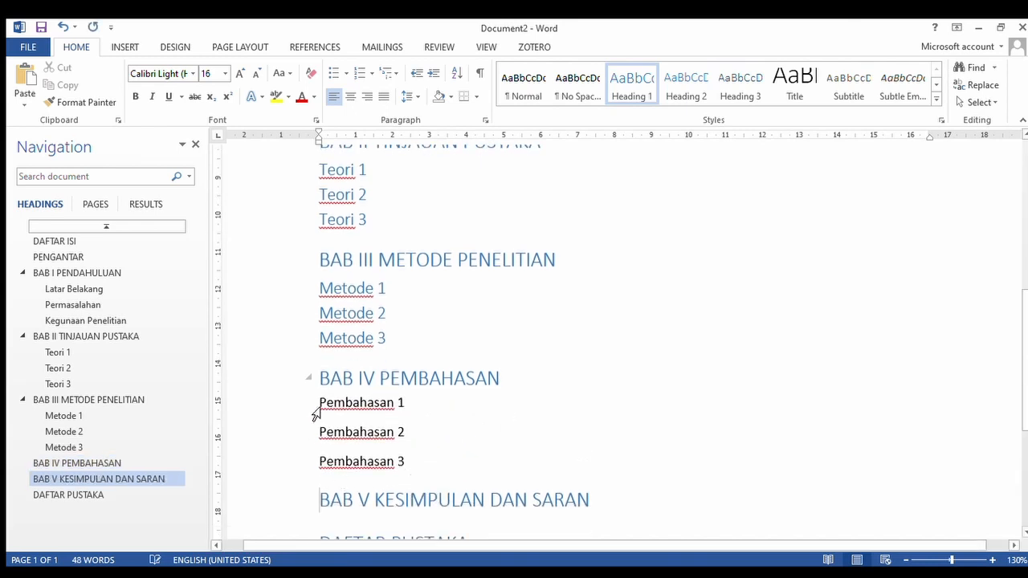
Apply the Heading 2 style to the Pembahasan 1, Pembahasan 2 and Pembahasan 3 lines.
drag(314, 410, 313, 457)
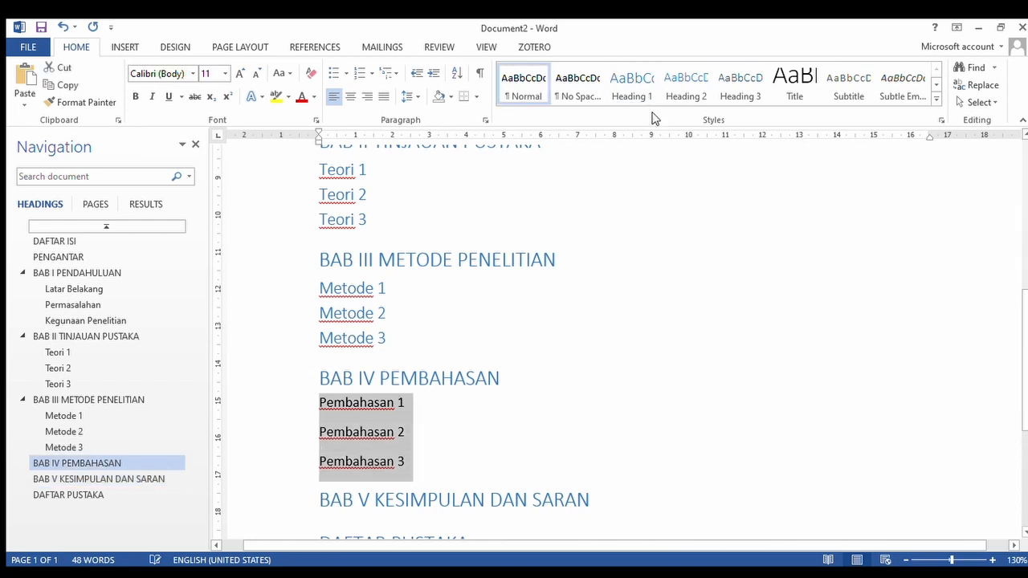
click(673, 87)
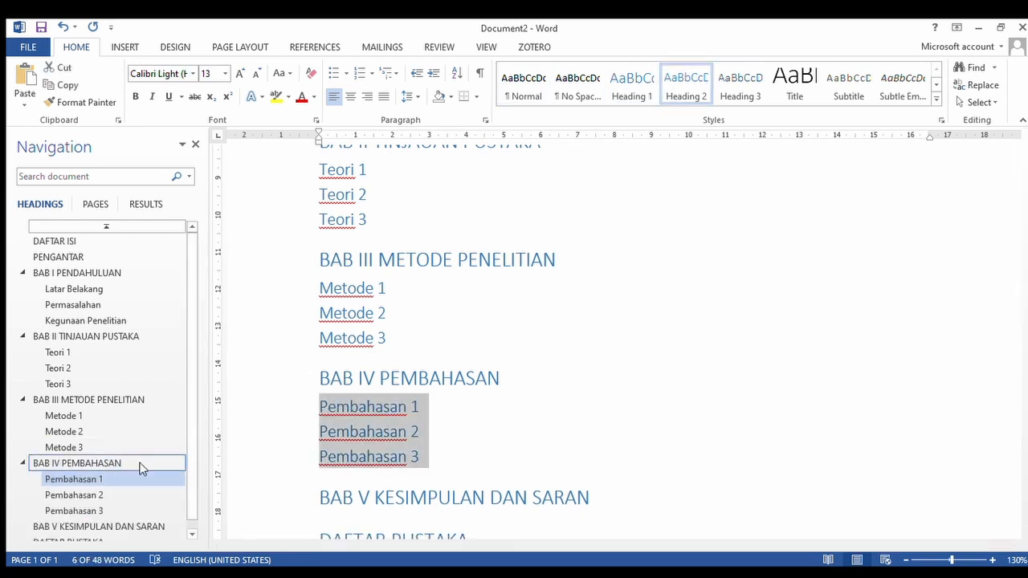
scroll(107, 465, down, 1)
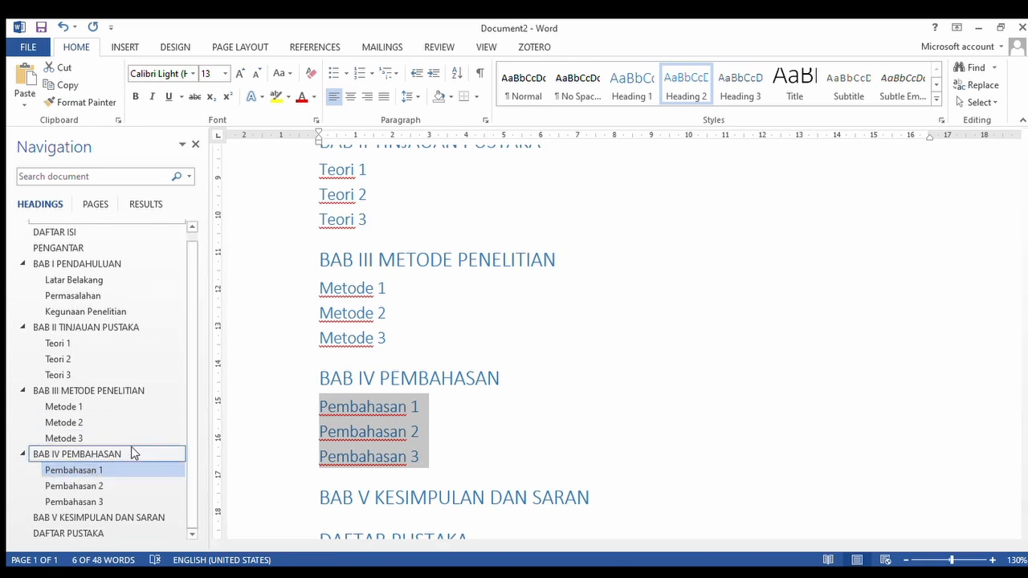
Add the lines Kesimpulan and Saran beneath the BAB V KESIMPULAN DAN SARAN heading.
scroll(474, 417, down, 1)
click(617, 457)
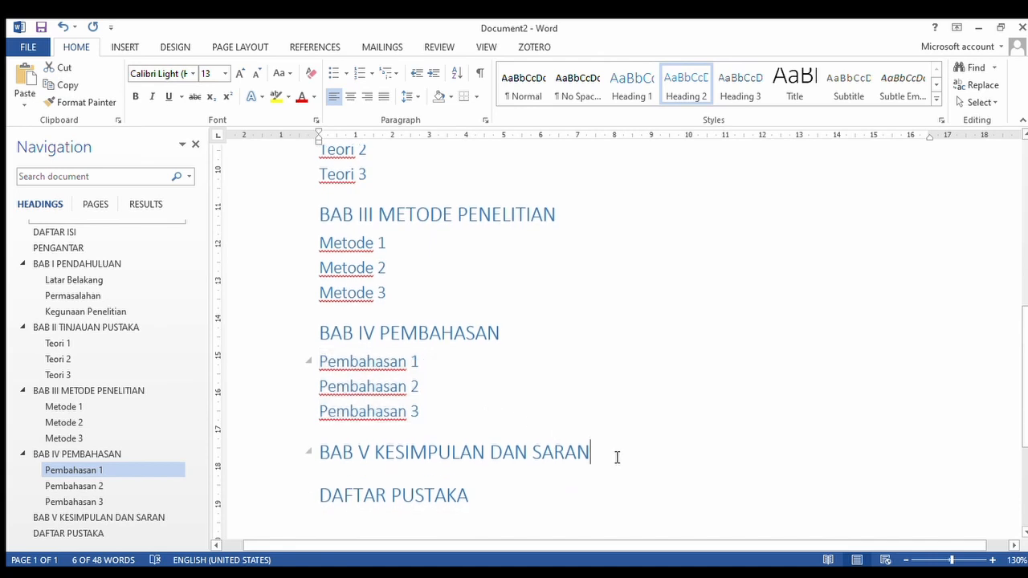
key(Return)
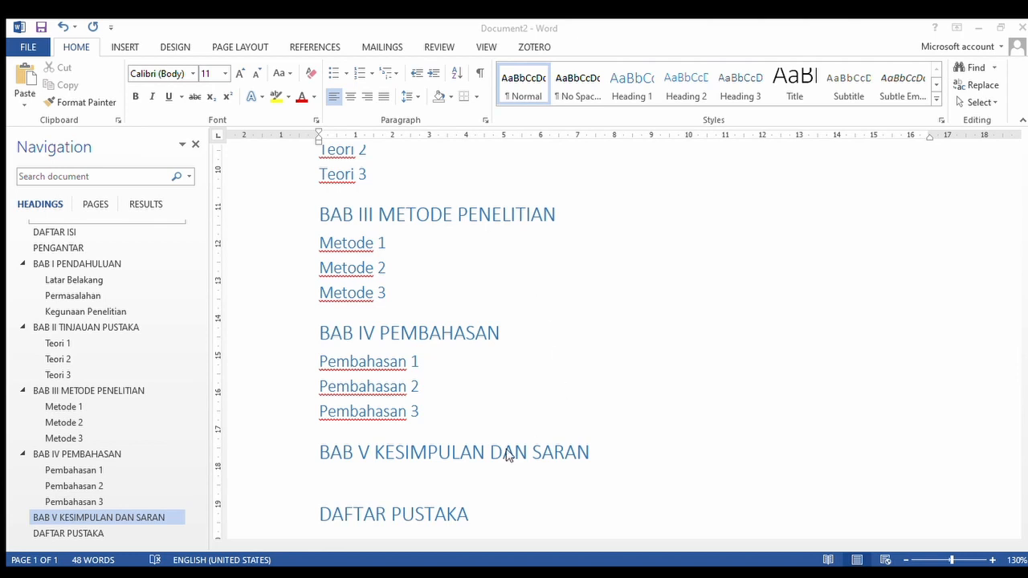
click(422, 480)
text(Kesimpulan Saran)
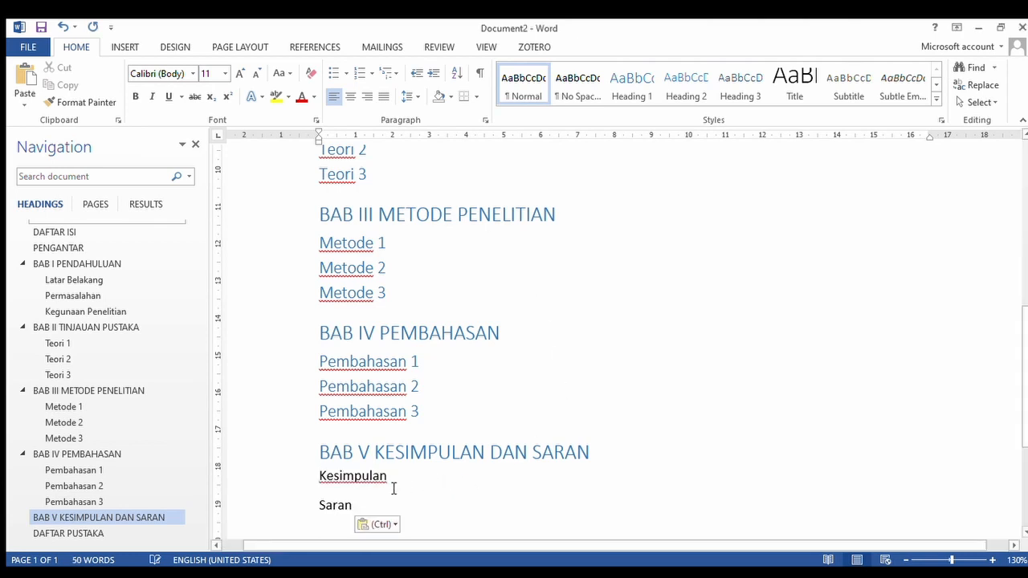
Apply the Heading 2 style to the Kesimpulan and Saran lines.
drag(310, 479, 313, 502)
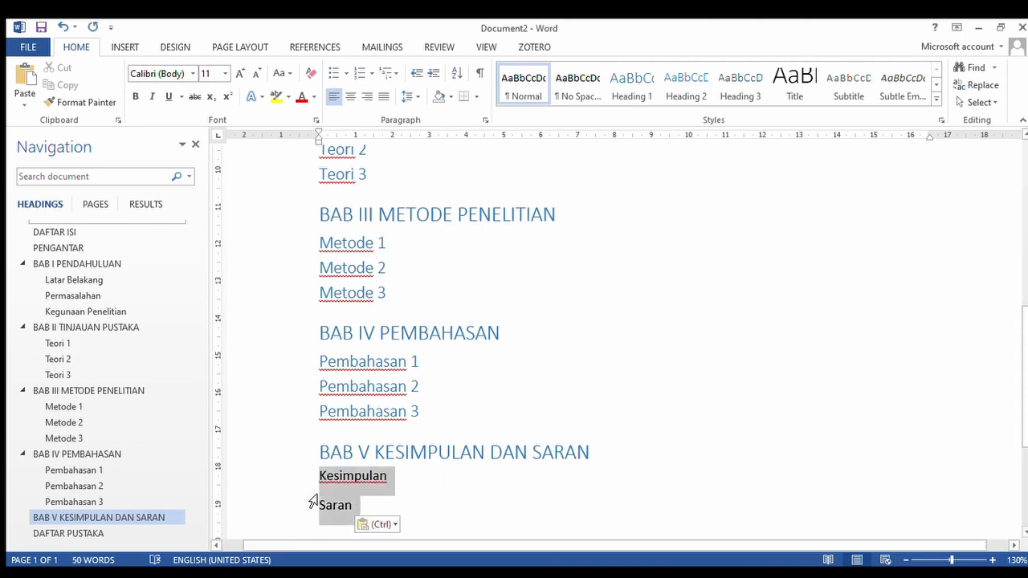
click(281, 461)
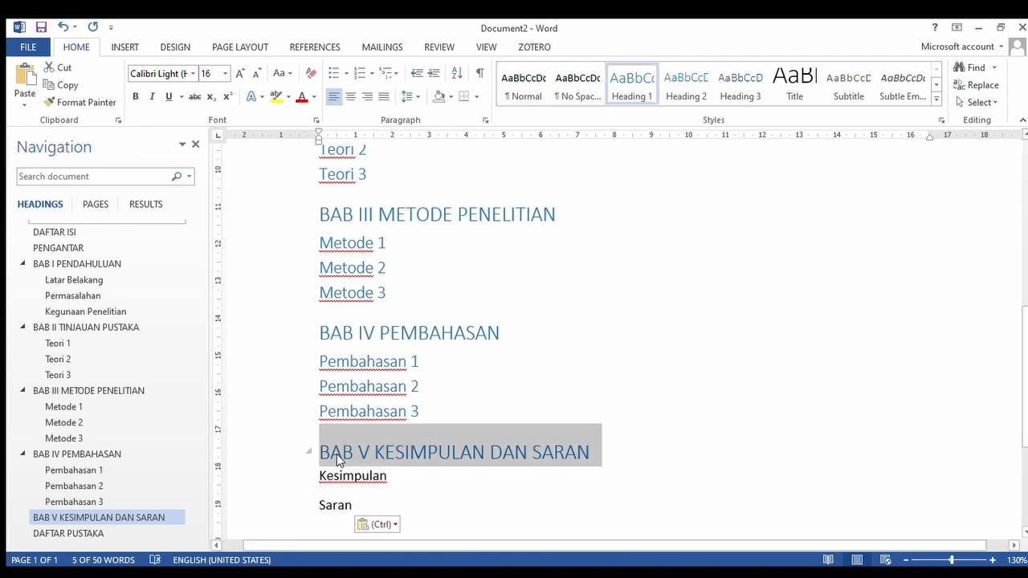
drag(315, 481, 301, 501)
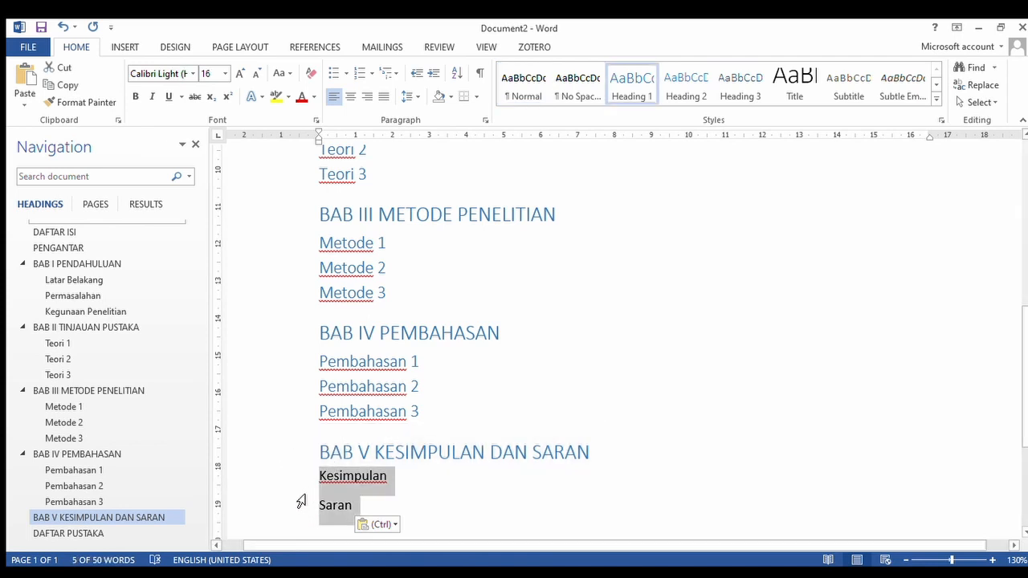
click(667, 89)
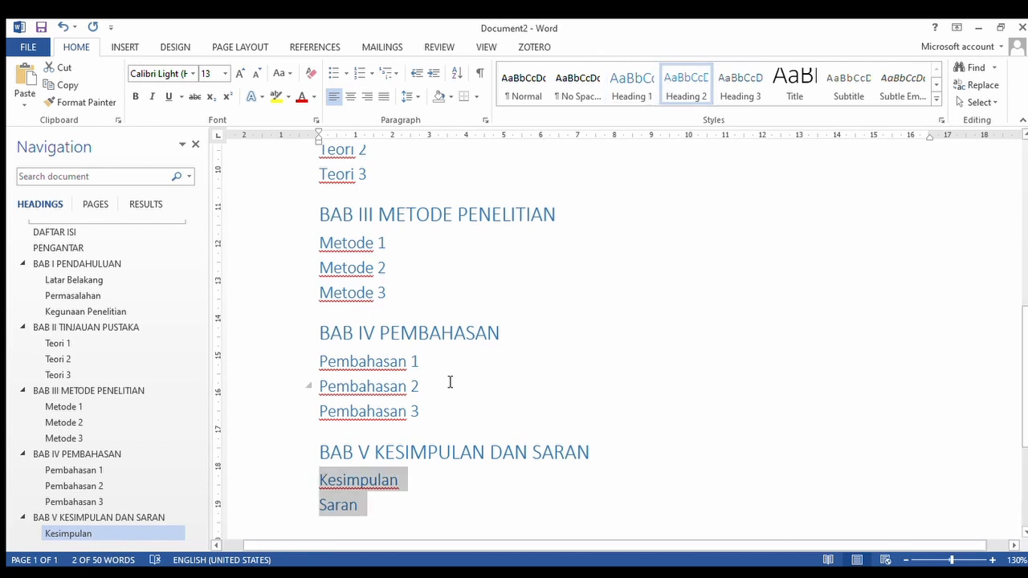
Remove the empty line between Kegunaan Penelitian and the BAB II TINJAUAN PUSTAKA heading.
scroll(491, 325, up, 4)
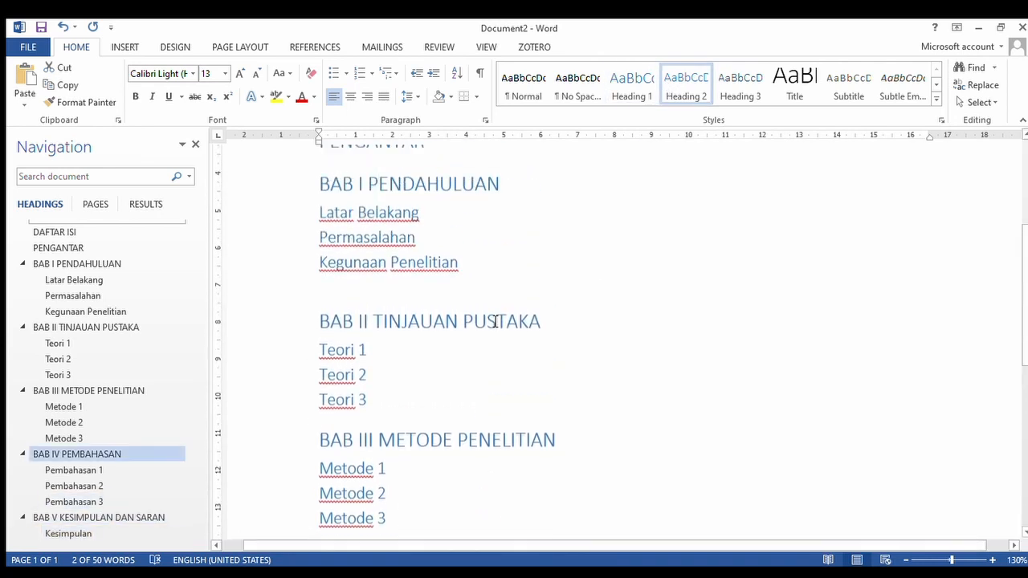
scroll(482, 362, up, 2)
click(462, 429)
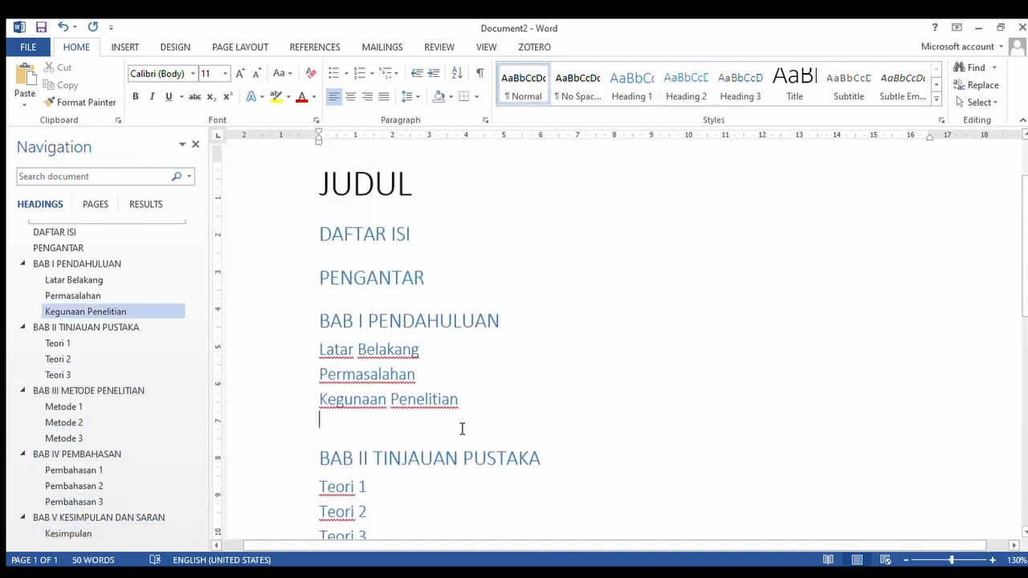
key(Delete)
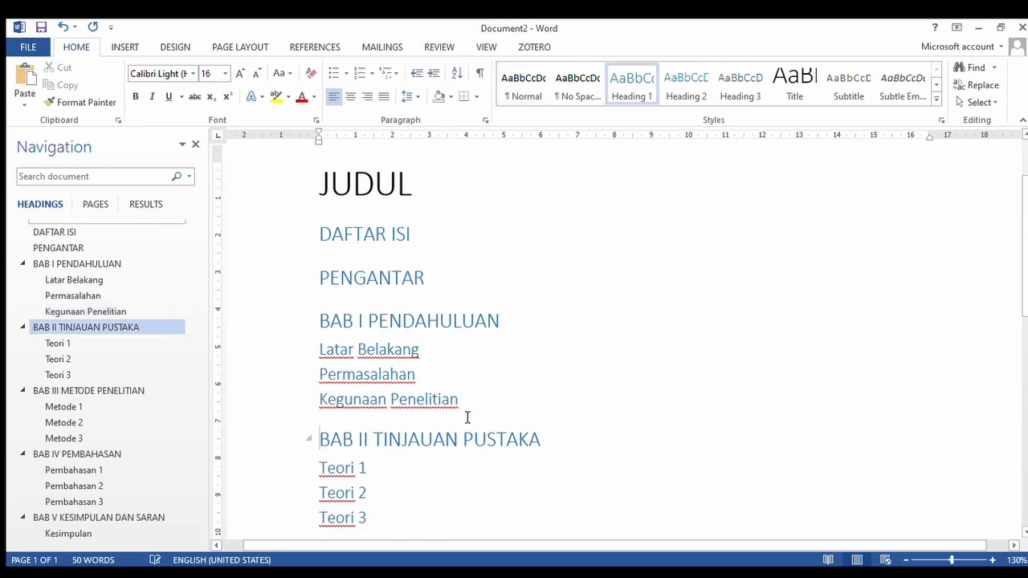
Remove the empty line between Saran and the DAFTAR PUSTAKA heading.
scroll(451, 372, down, 3)
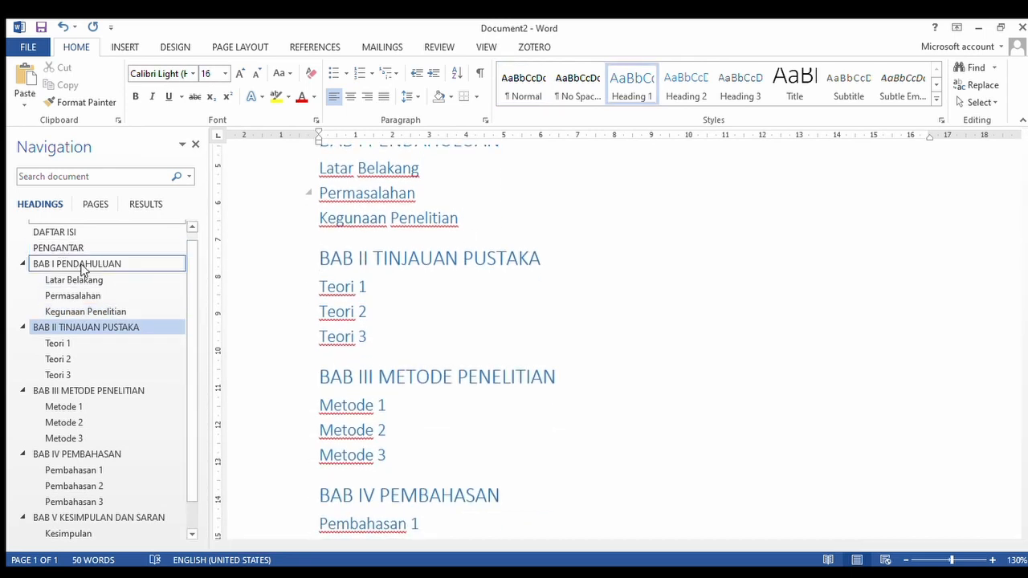
scroll(90, 261, down, 1)
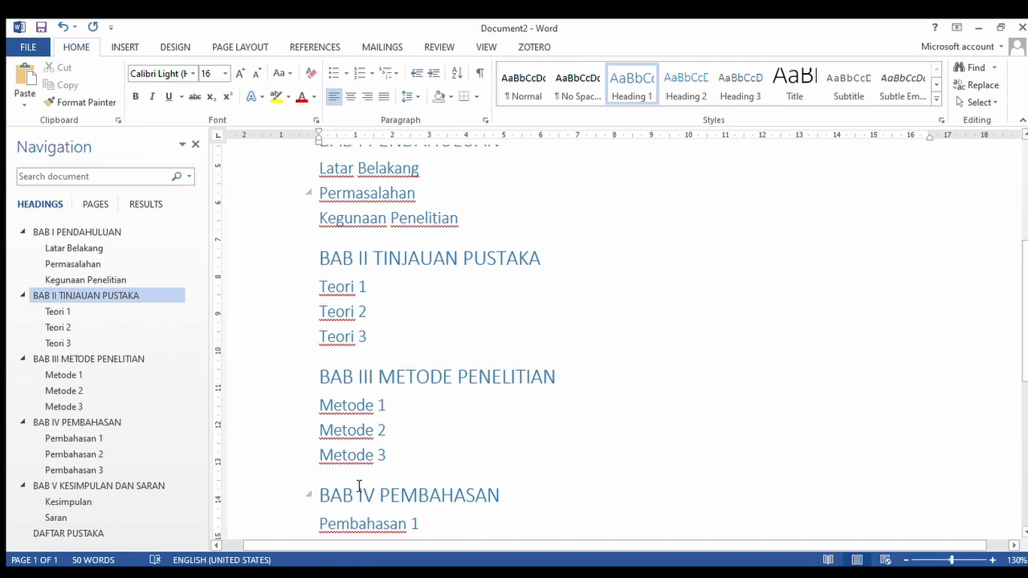
scroll(374, 461, down, 2)
scroll(384, 438, down, 4)
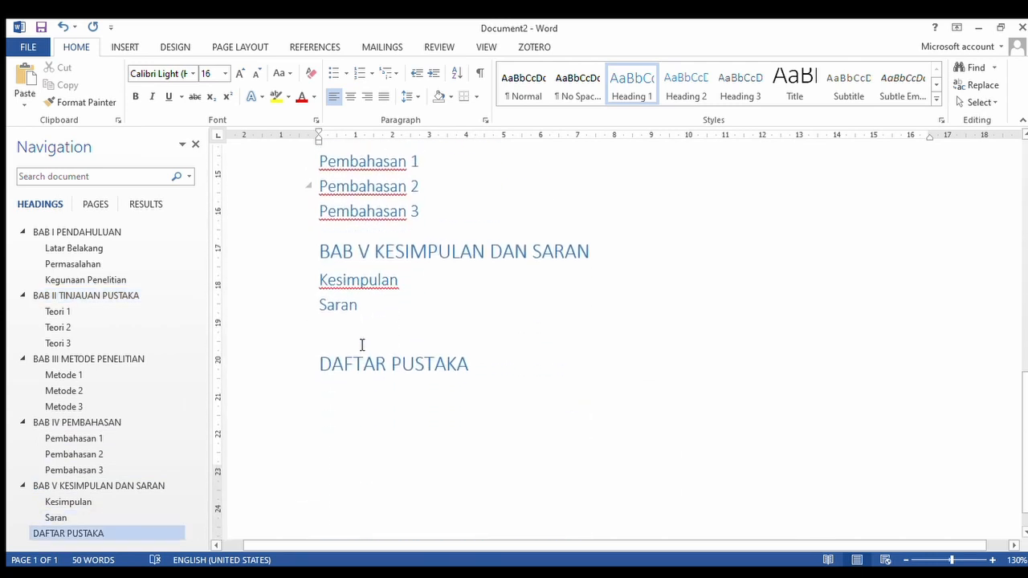
click(362, 340)
key(Delete)
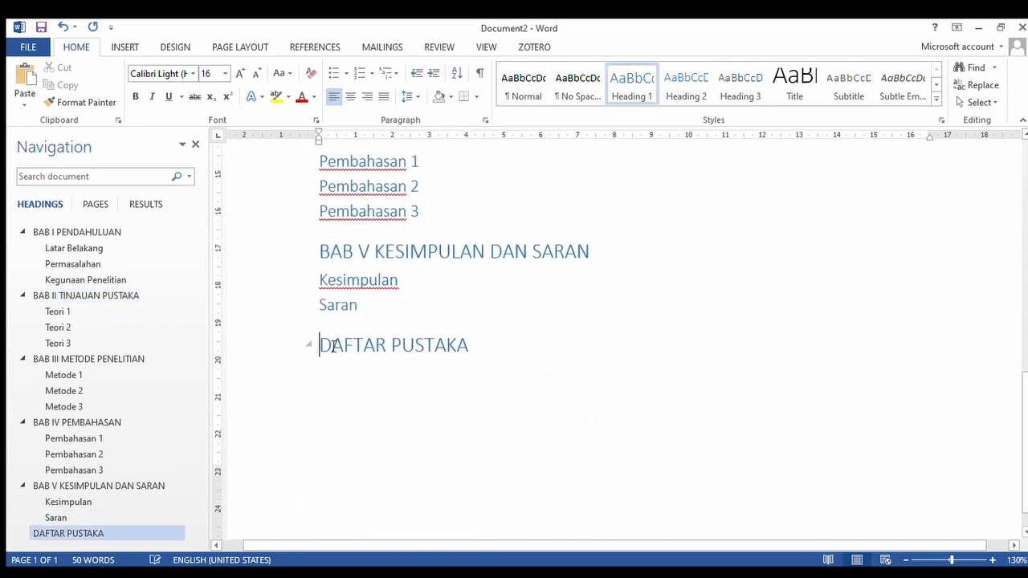
Format all headings from DAFTAR ISI through DAFTAR PUSTAKA as bold, black text at size 12.
scroll(346, 334, up, 5)
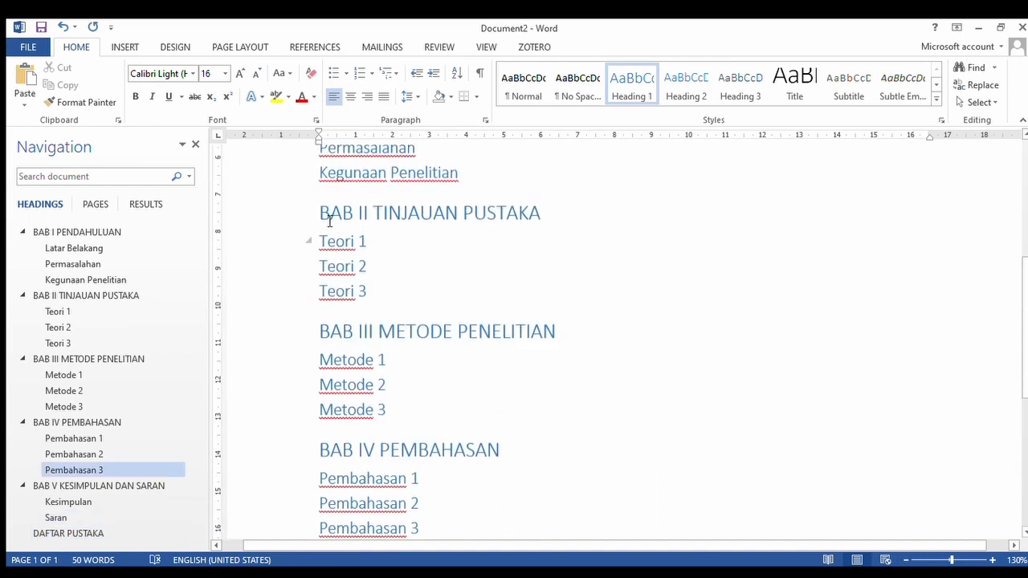
scroll(330, 222, up, 4)
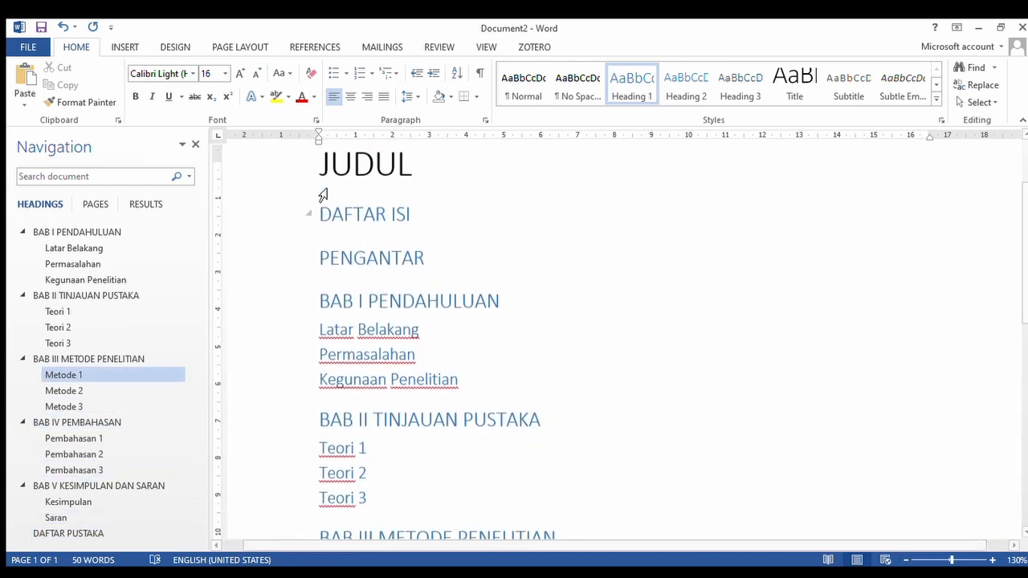
drag(297, 243, 314, 436)
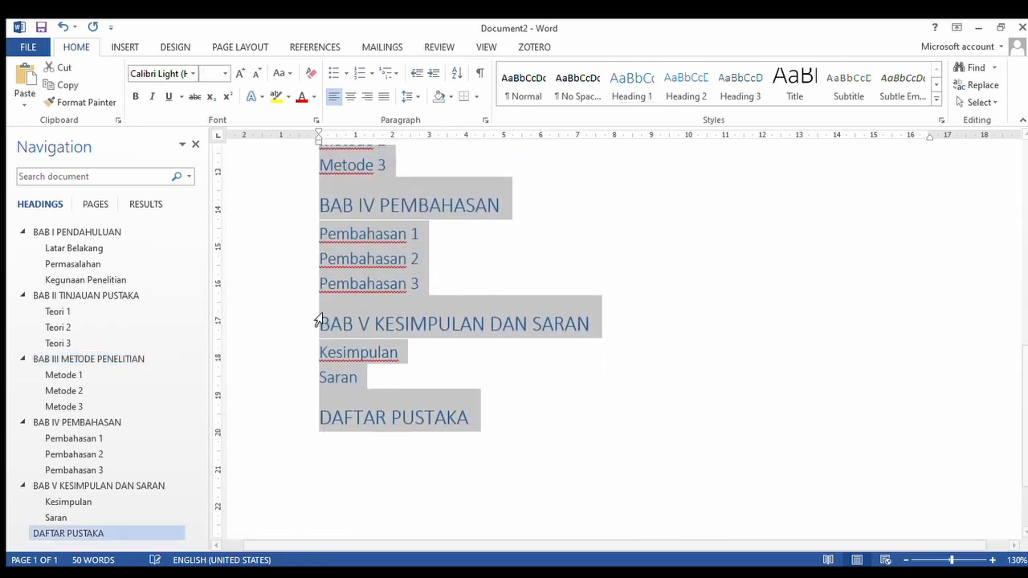
drag(317, 321, 317, 322)
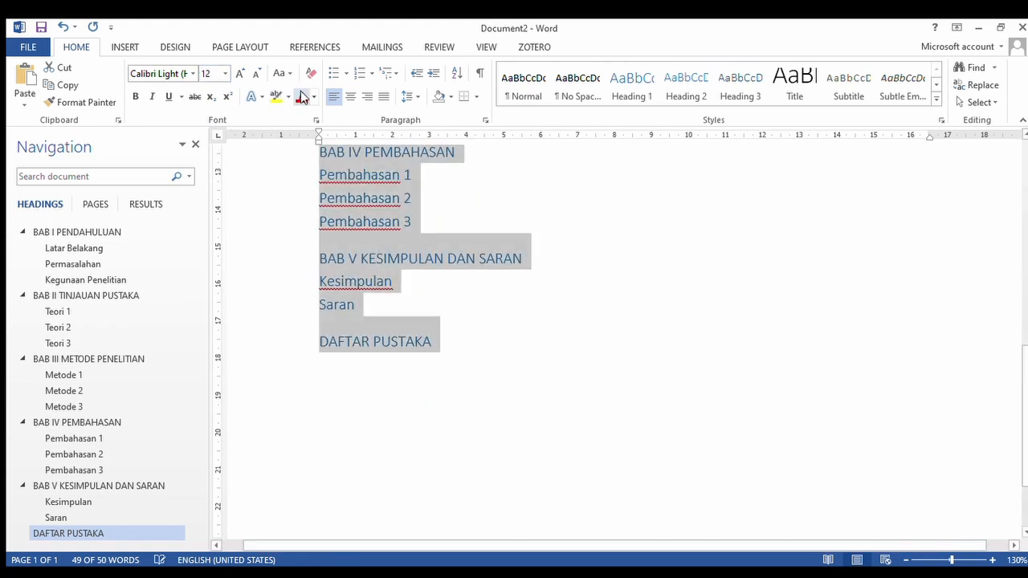
click(311, 121)
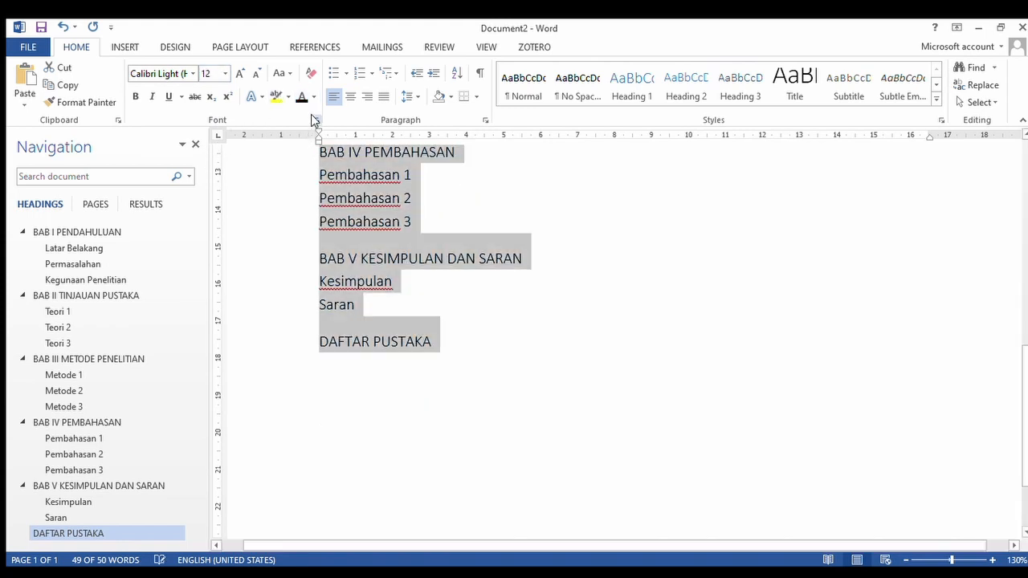
click(135, 96)
scroll(528, 225, up, 5)
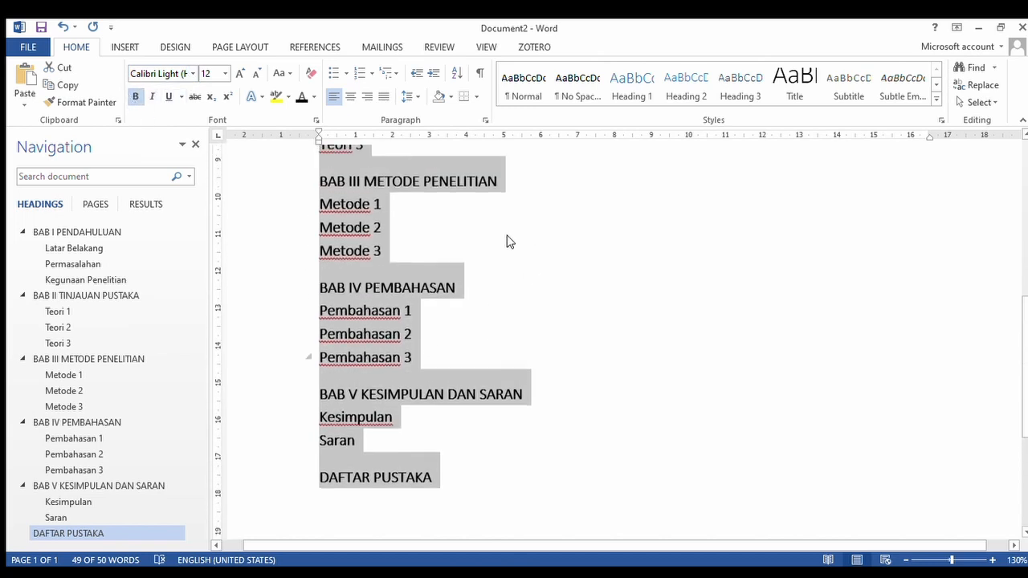
Set the font of all headings from DAFTAR ISI through DAFTAR PUSTAKA to Bookman Old Style.
click(193, 74)
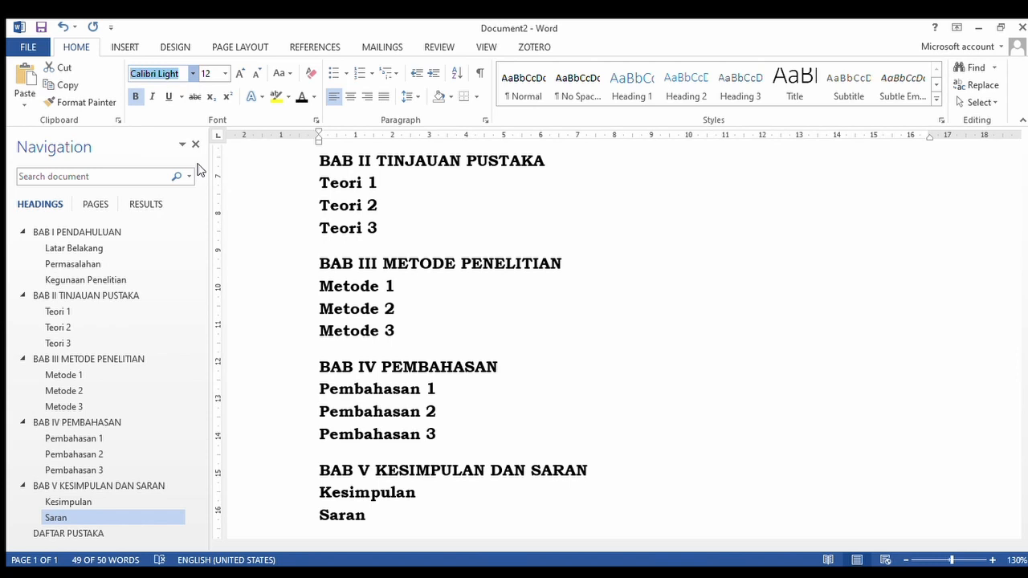
click(199, 171)
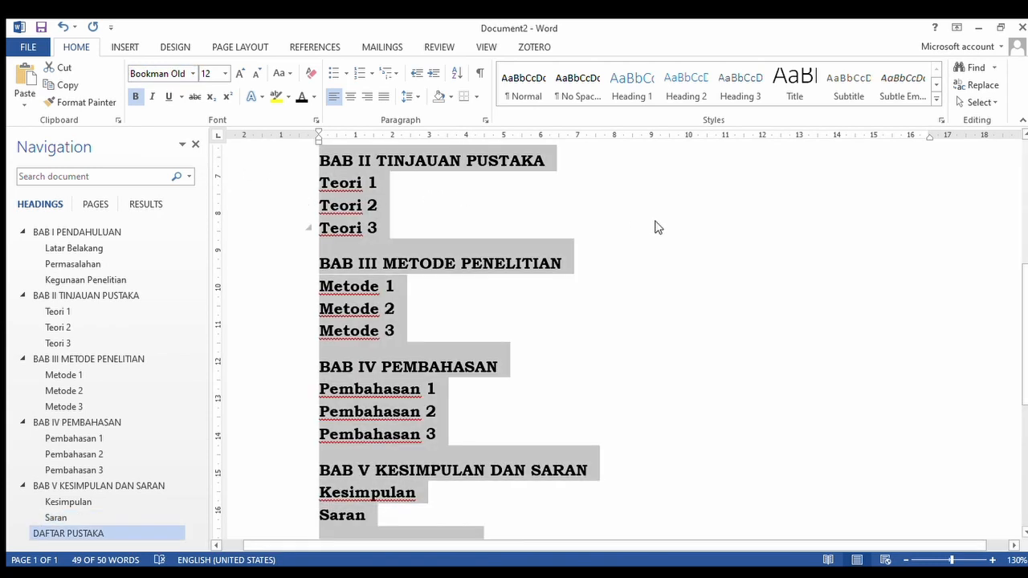
click(673, 210)
scroll(589, 239, up, 7)
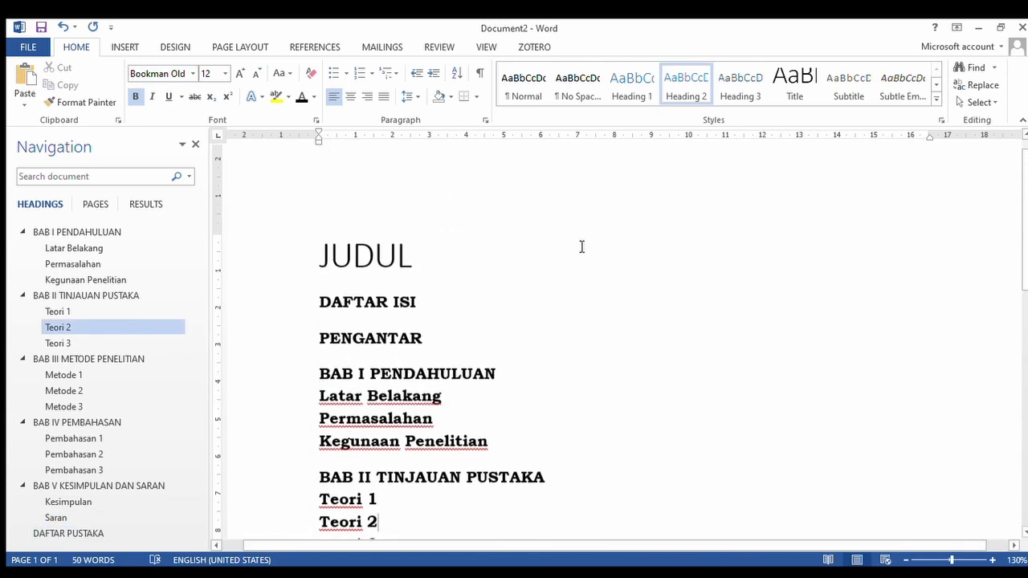
scroll(581, 249, down, 3)
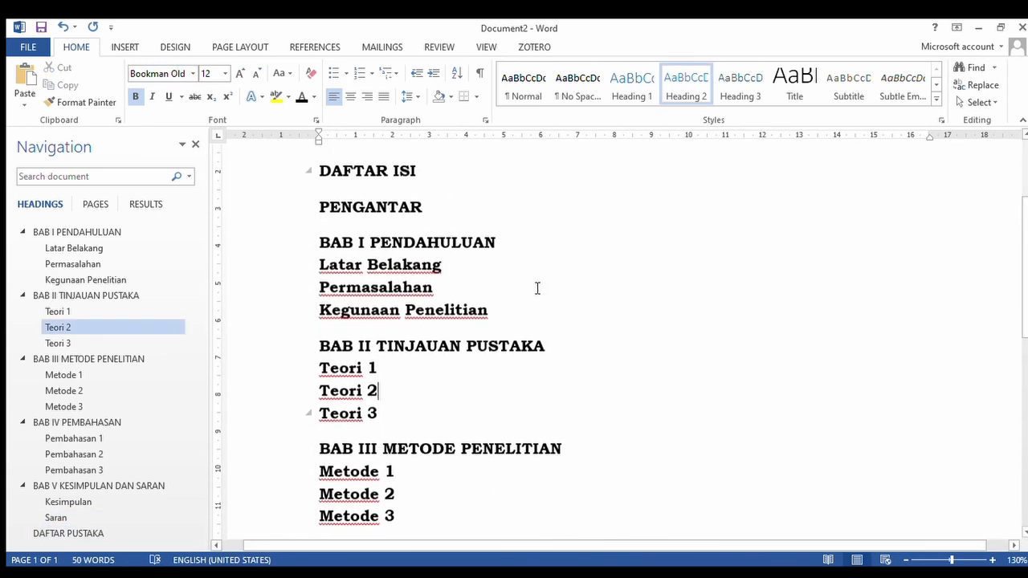
Add the lines "Sub Teori 1" and "Sub Teori 2" directly below the Teori 1 heading.
click(420, 363)
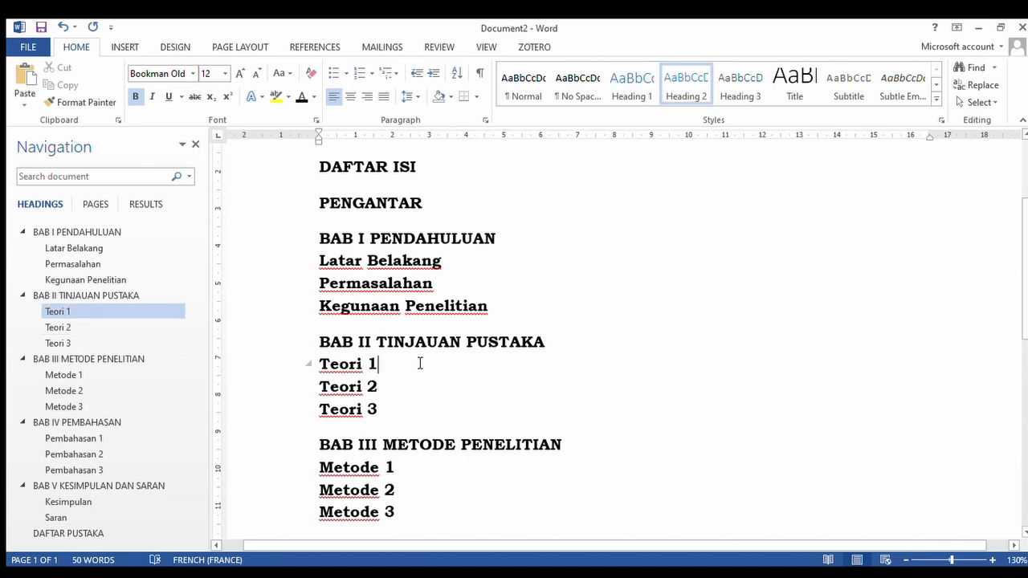
key(Return)
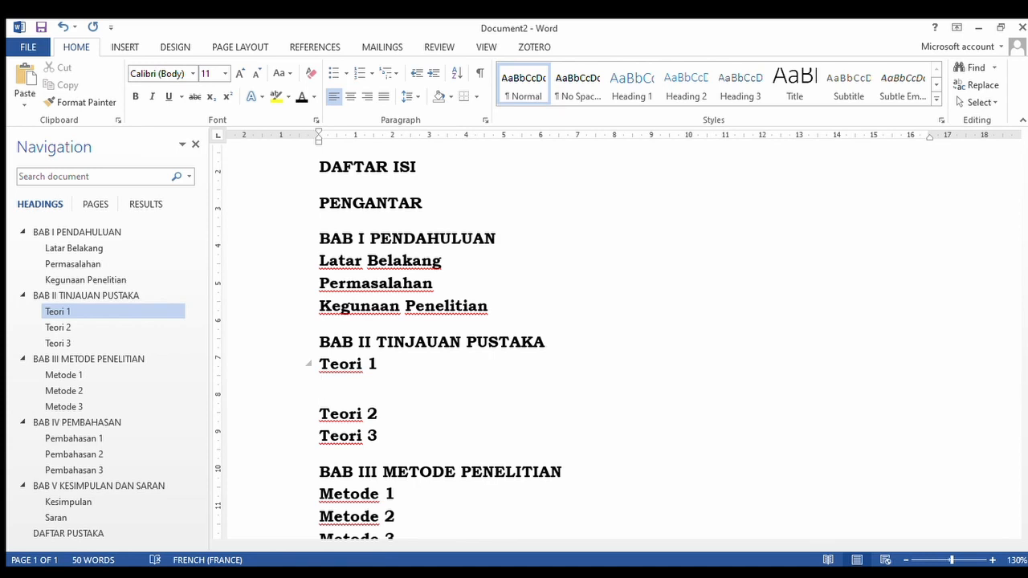
text(Sub Teori 1)
key(Return)
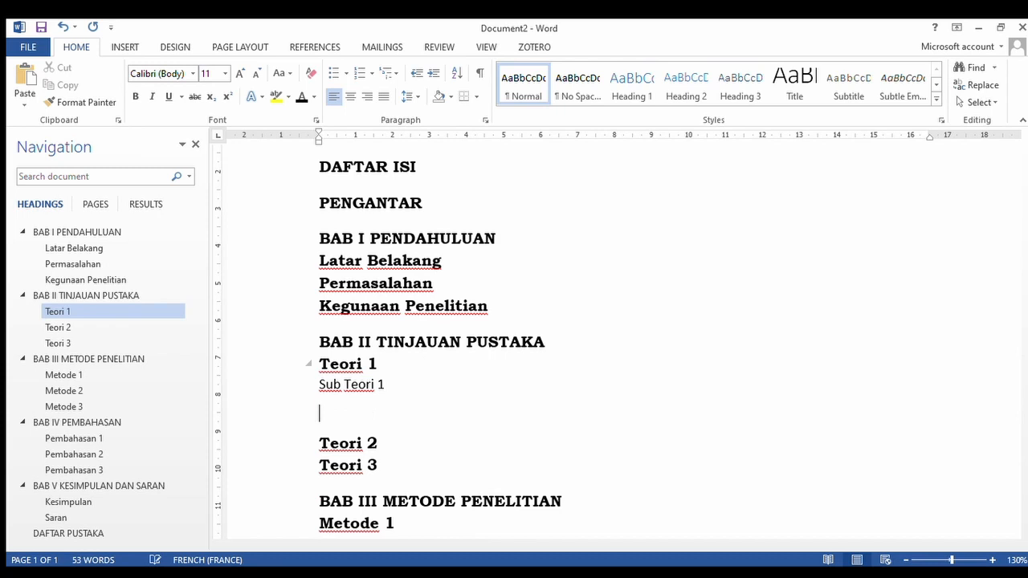
text(Sub Teori 2)
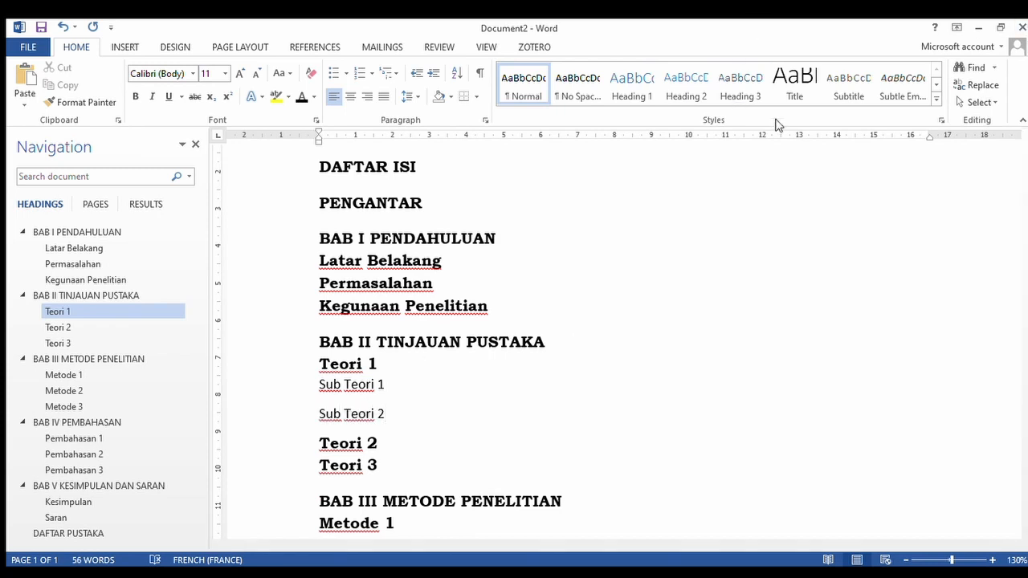
Apply the Heading 3 style to the Sub Teori 1 and Sub Teori 2 lines.
click(296, 394)
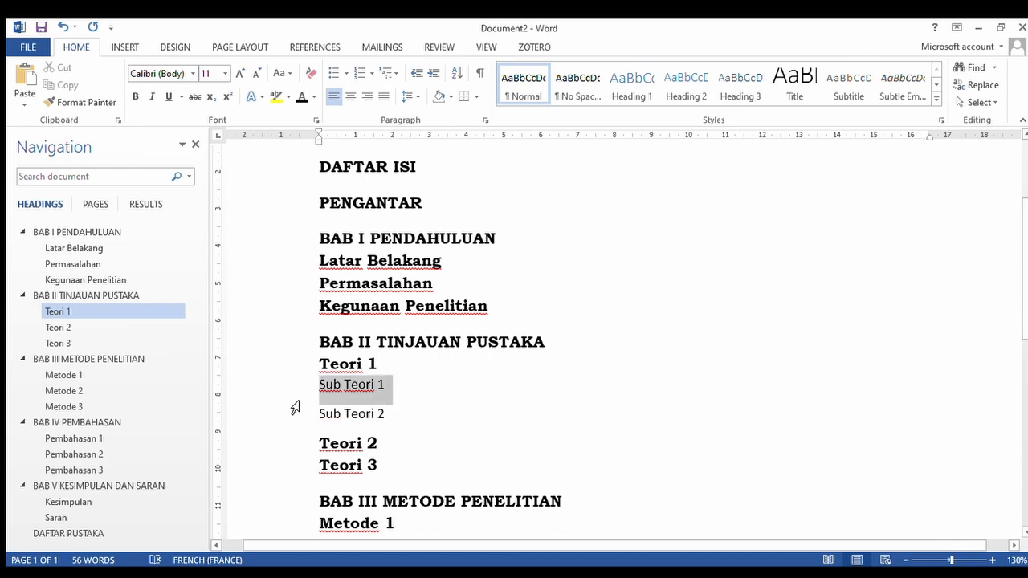
drag(296, 408, 298, 418)
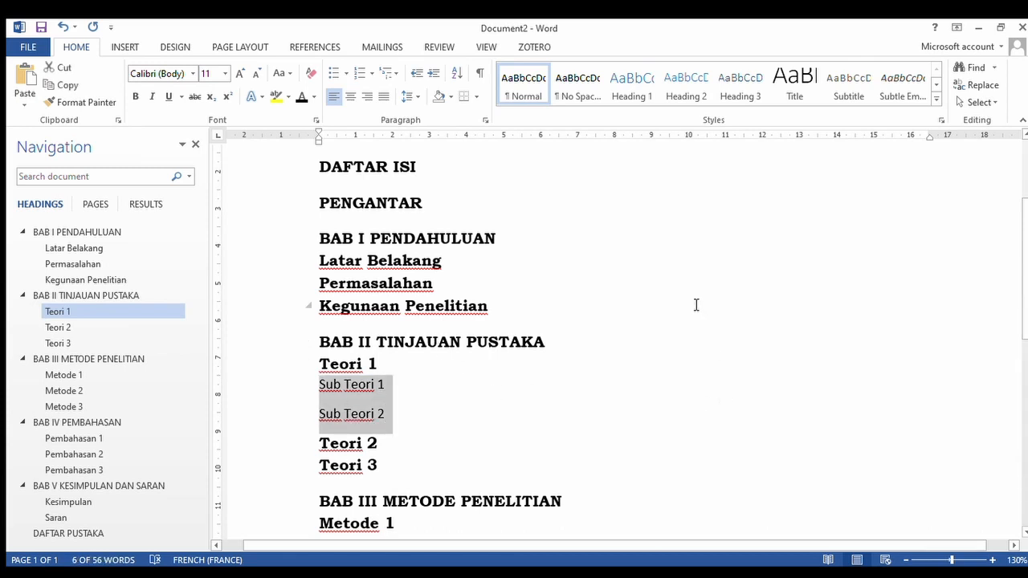
click(739, 90)
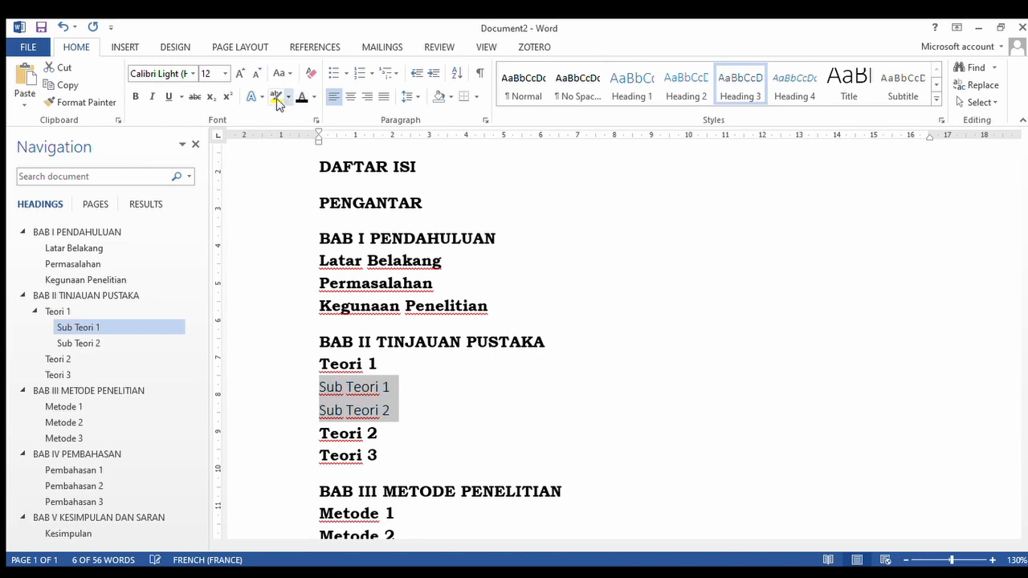
Format the Sub Teori 1 and Sub Teori 2 headings in bold Bookman Old Style.
click(190, 74)
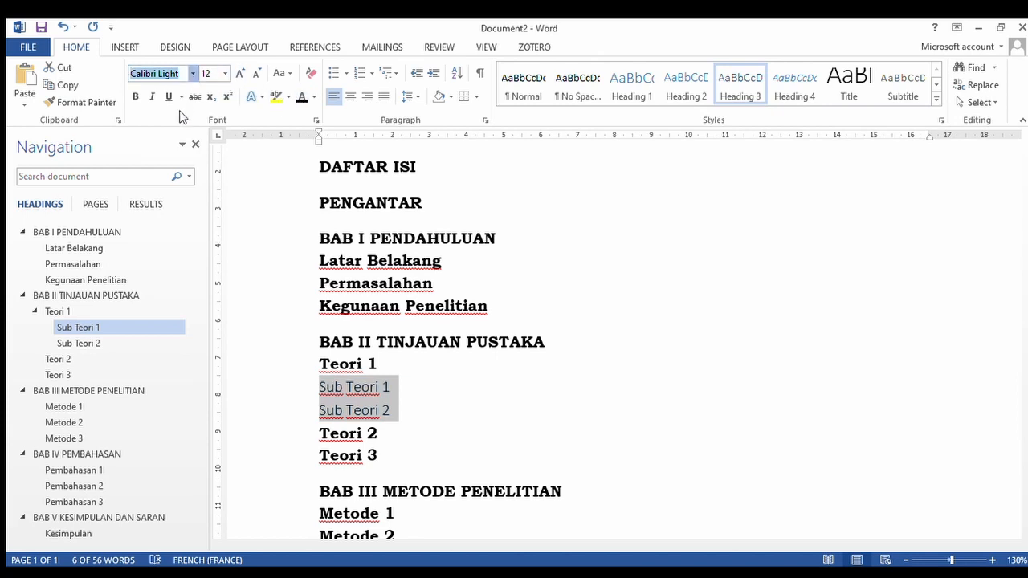
click(177, 164)
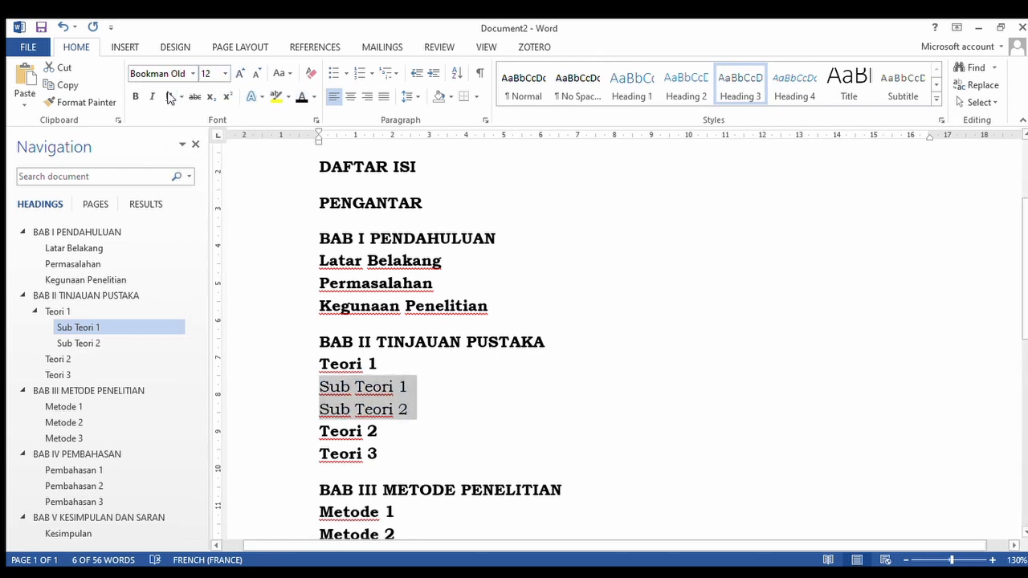
click(136, 97)
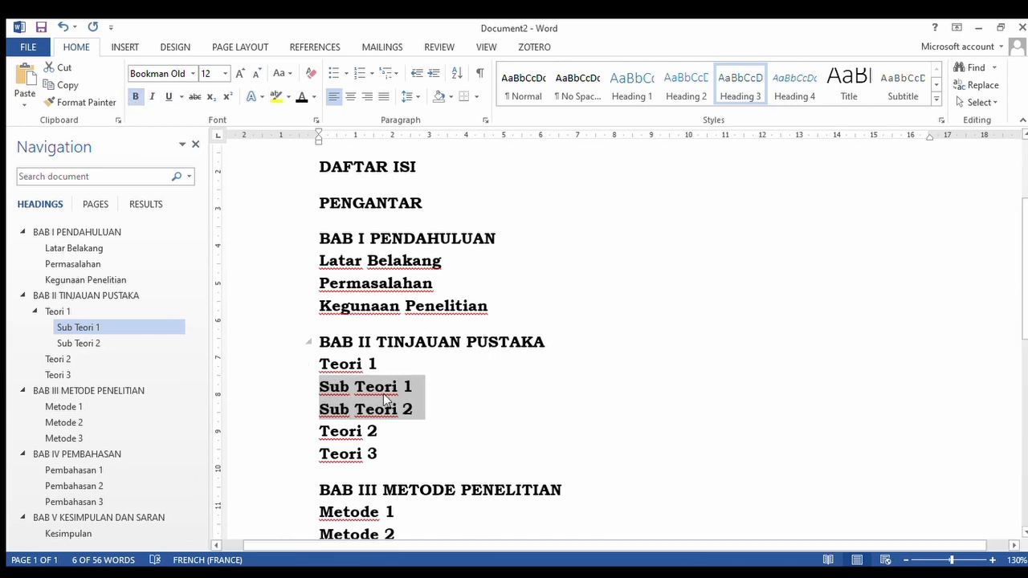
Jump through the heading outline to Sub Teori 1, Latar Belakang, BAB II, BAB III, BAB IV, Pembahasan 1 and Pembahasan 2 to check their locations.
click(82, 312)
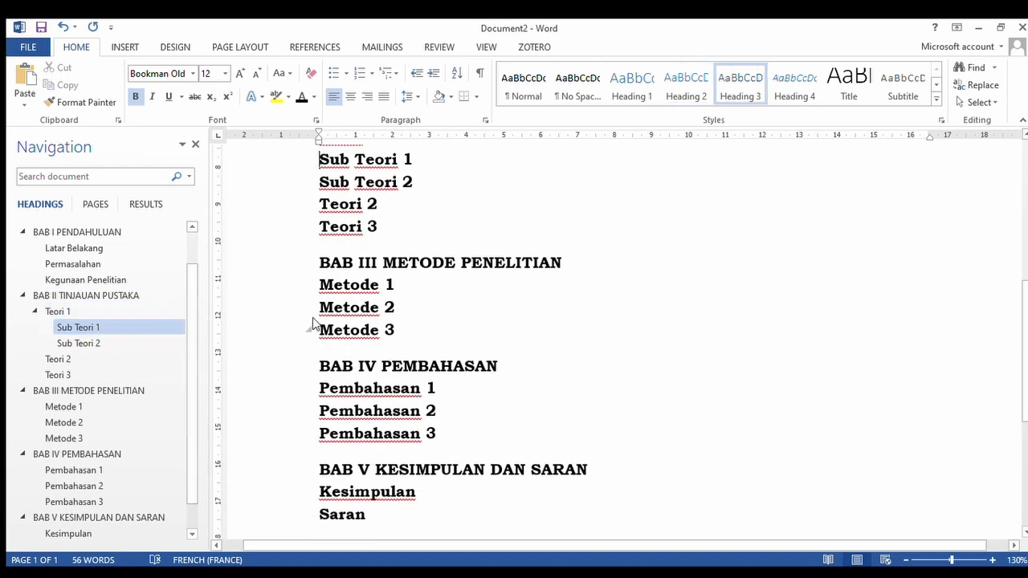
scroll(313, 324, up, 3)
scroll(353, 279, up, 1)
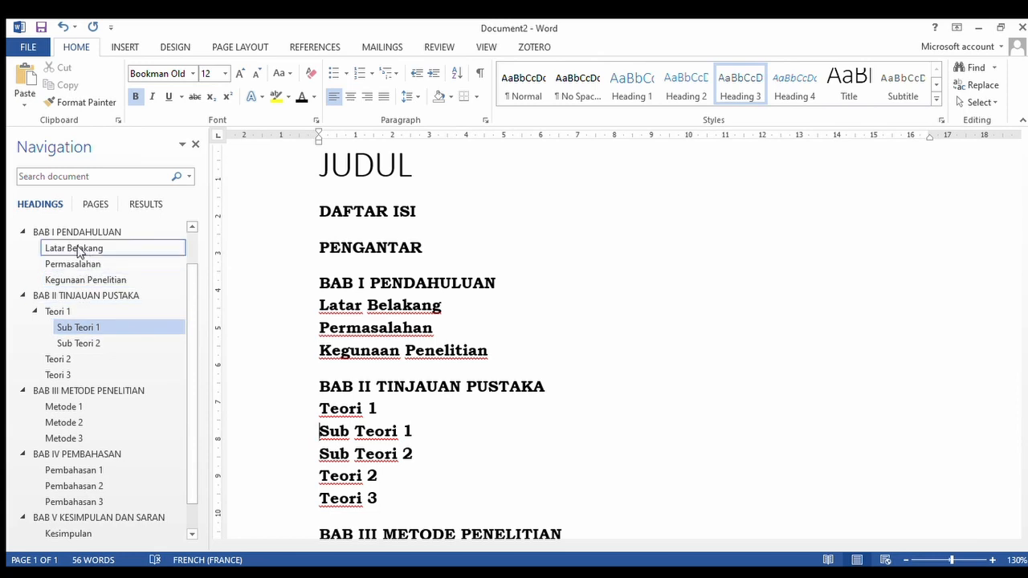
scroll(79, 252, down, 1)
scroll(80, 255, up, 2)
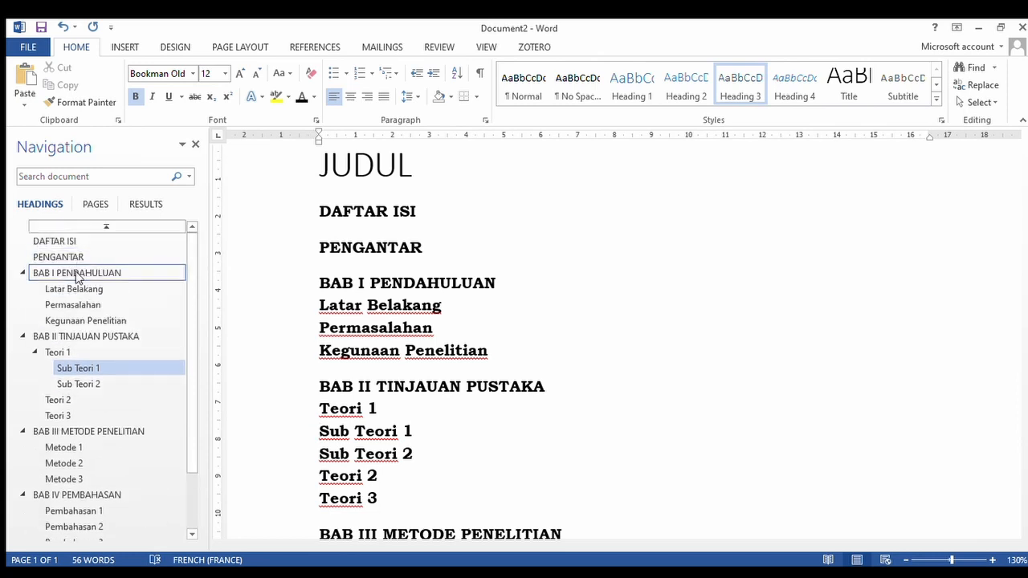
click(89, 289)
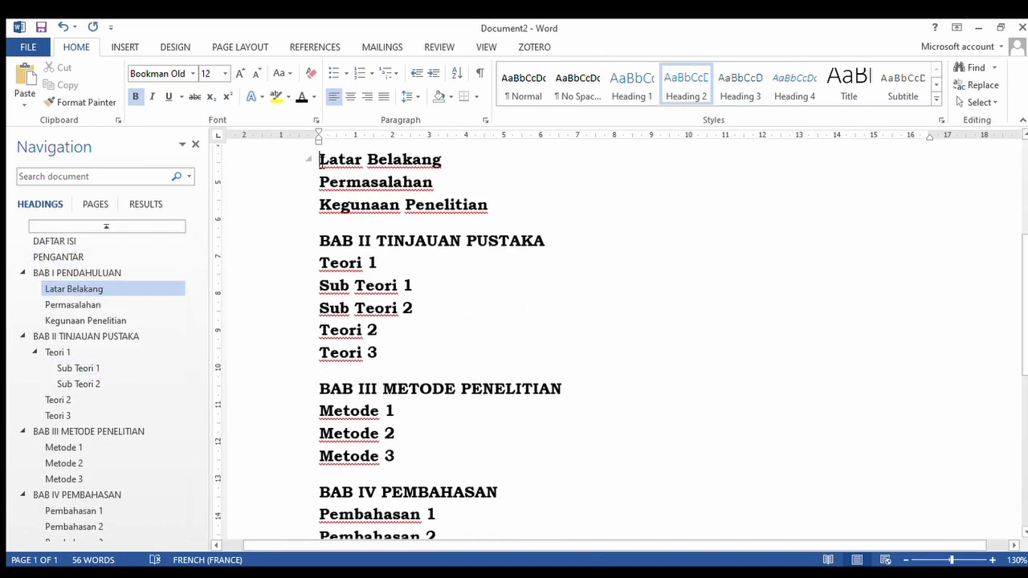
click(80, 338)
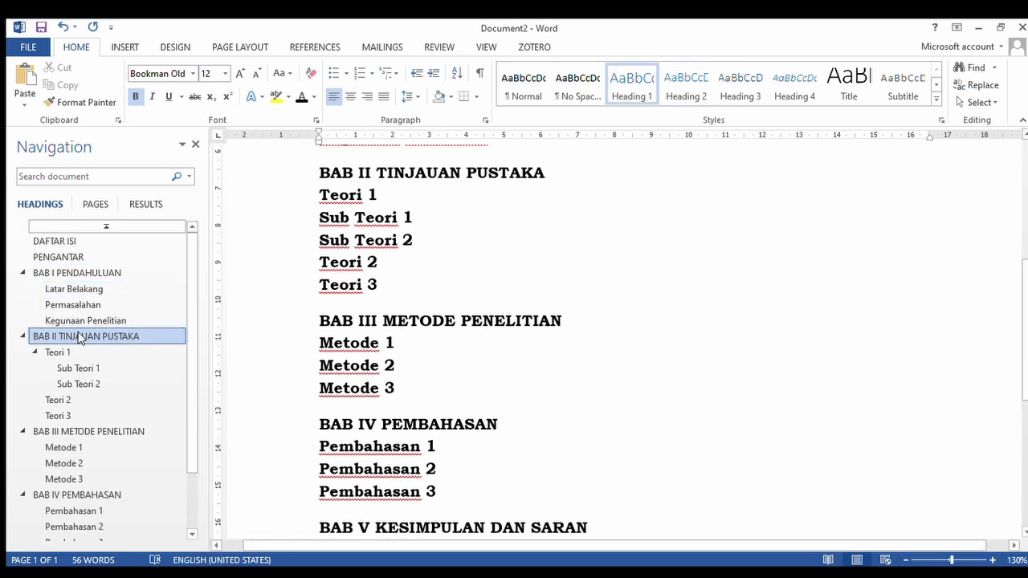
click(93, 431)
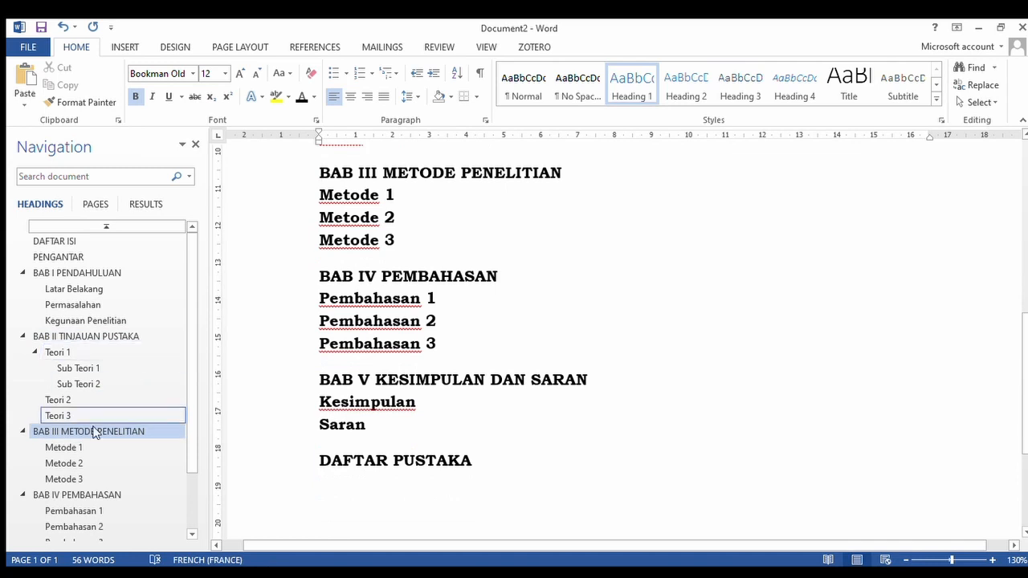
click(73, 494)
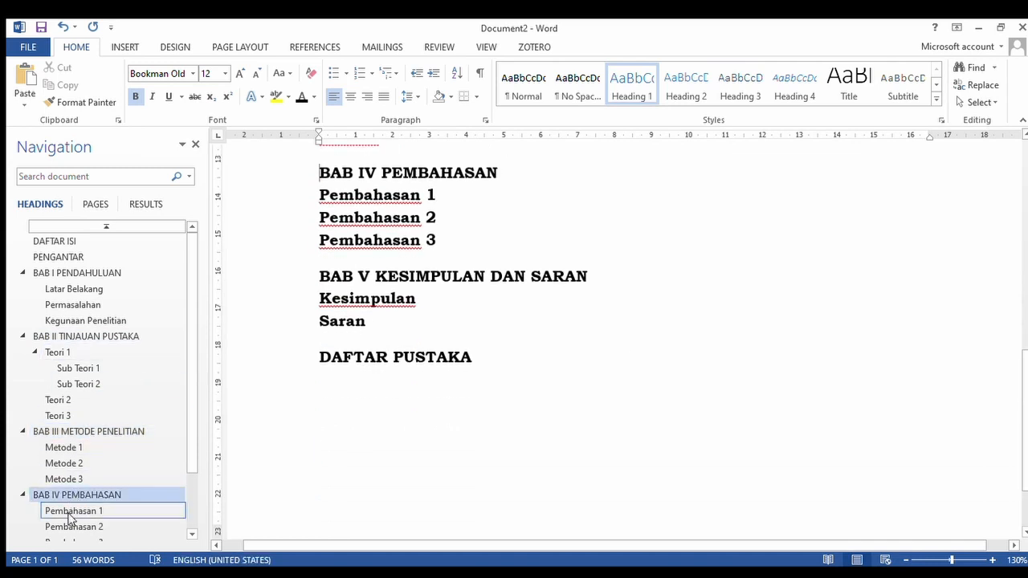
click(71, 513)
click(71, 526)
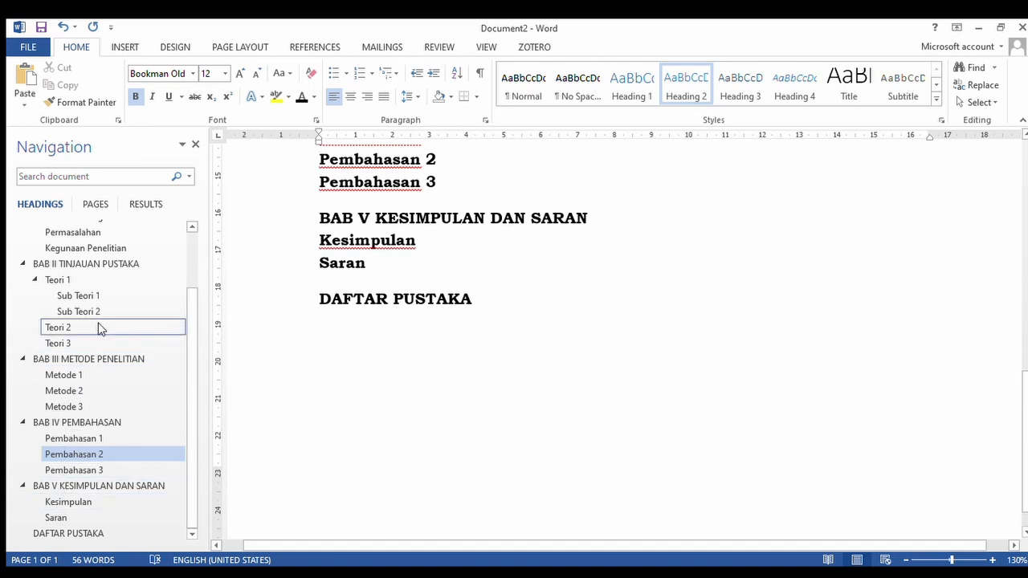
Jump back up the heading outline through Metode 2, BAB III, BAB II, Kegunaan Penelitian and Permasalahan to check their locations.
mouse_move(191, 305)
mouse_down()
mouse_move(190, 277)
mouse_move(187, 306)
mouse_up()
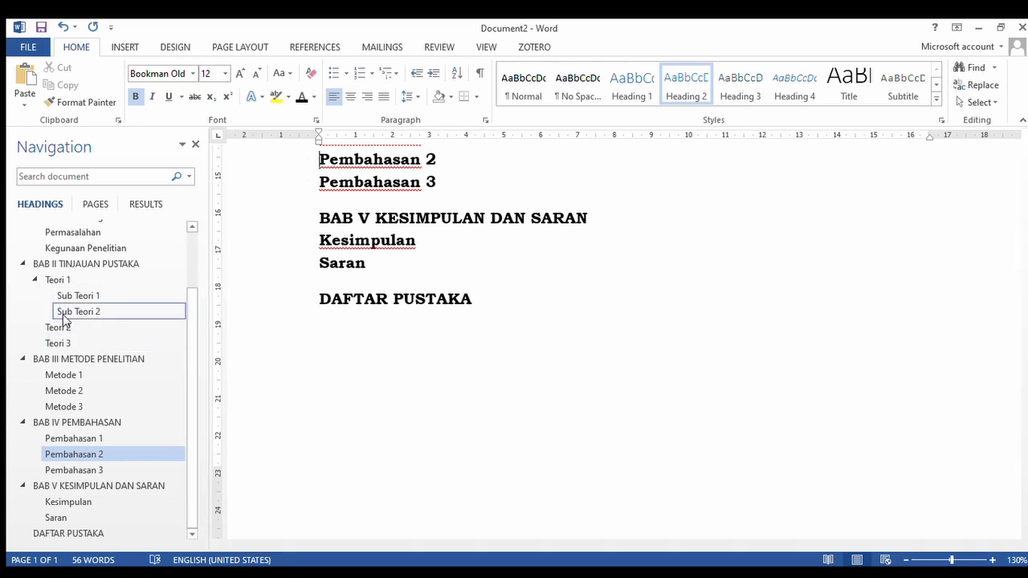
click(64, 391)
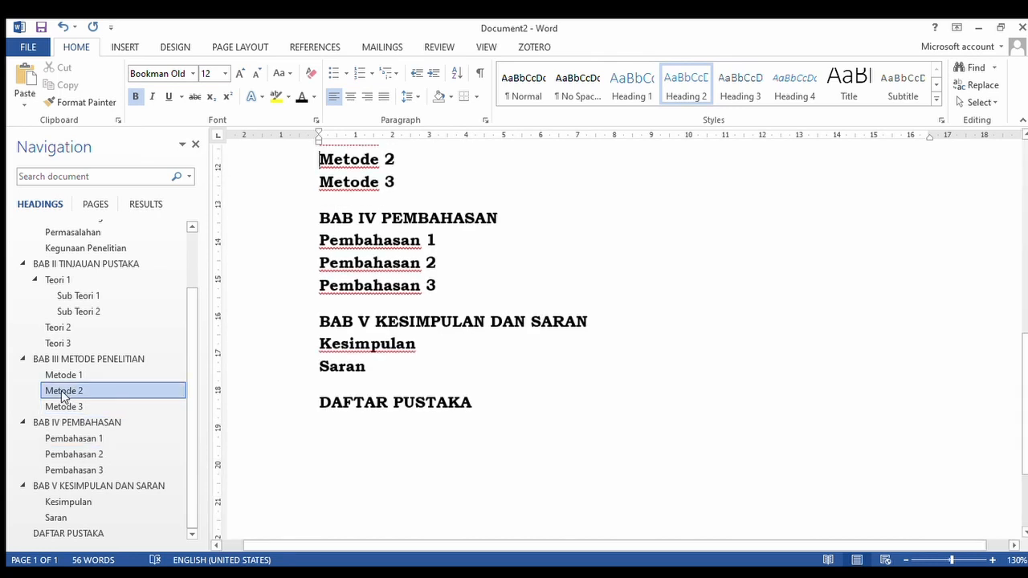
click(69, 359)
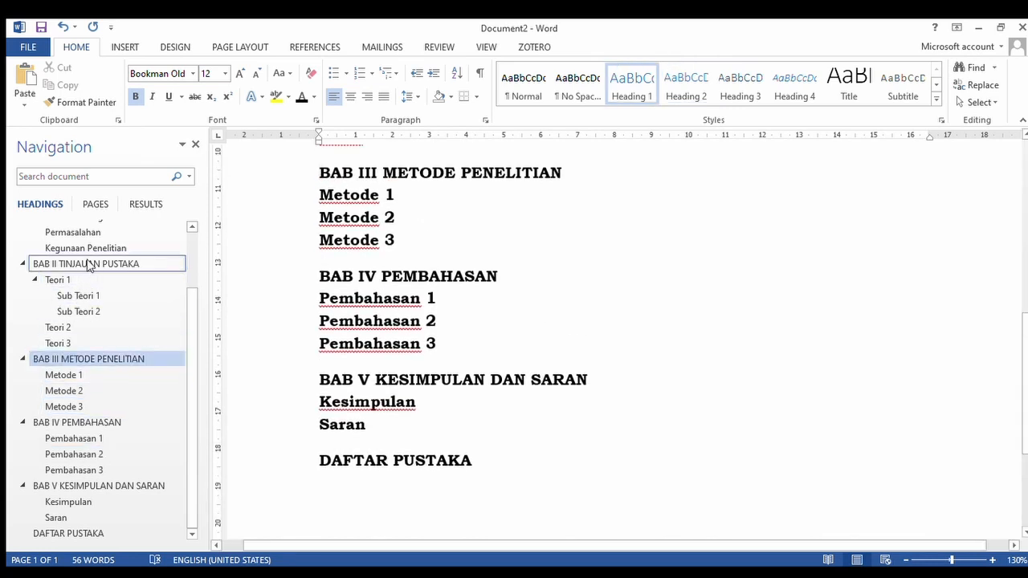
click(86, 264)
click(81, 246)
click(81, 233)
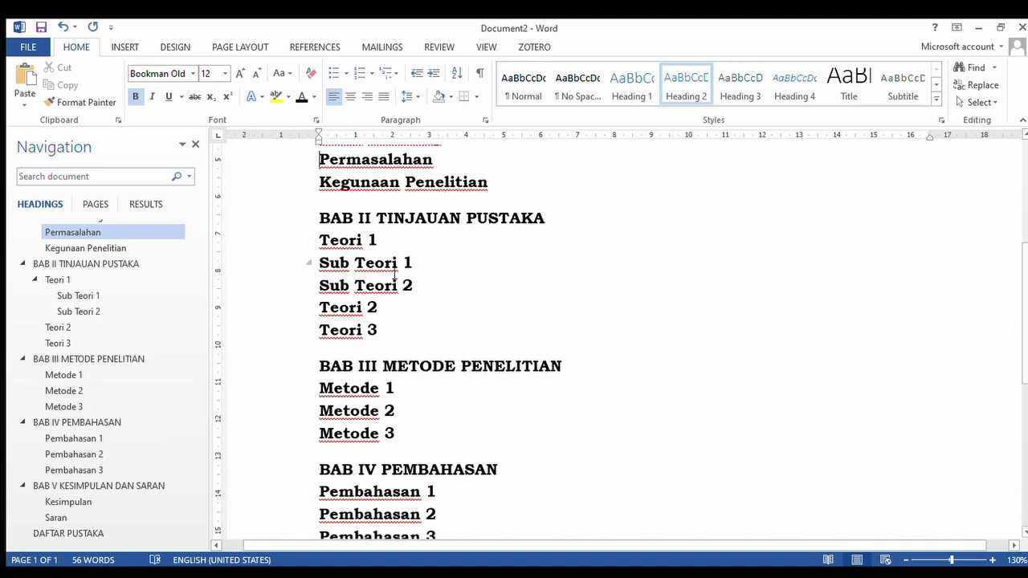
Insert an empty line directly below the DAFTAR ISI heading.
scroll(394, 275, down, 2)
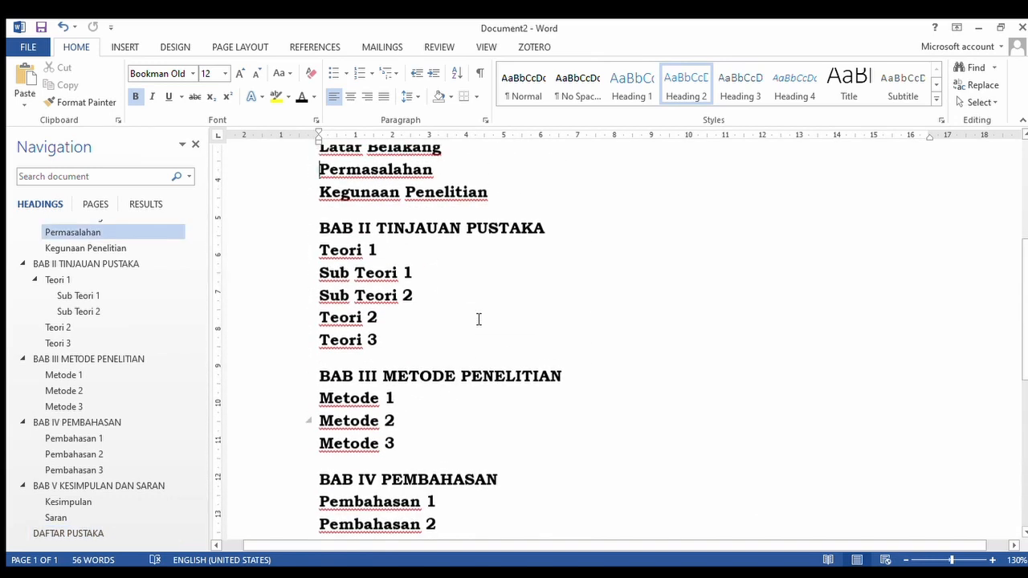
scroll(479, 319, up, 4)
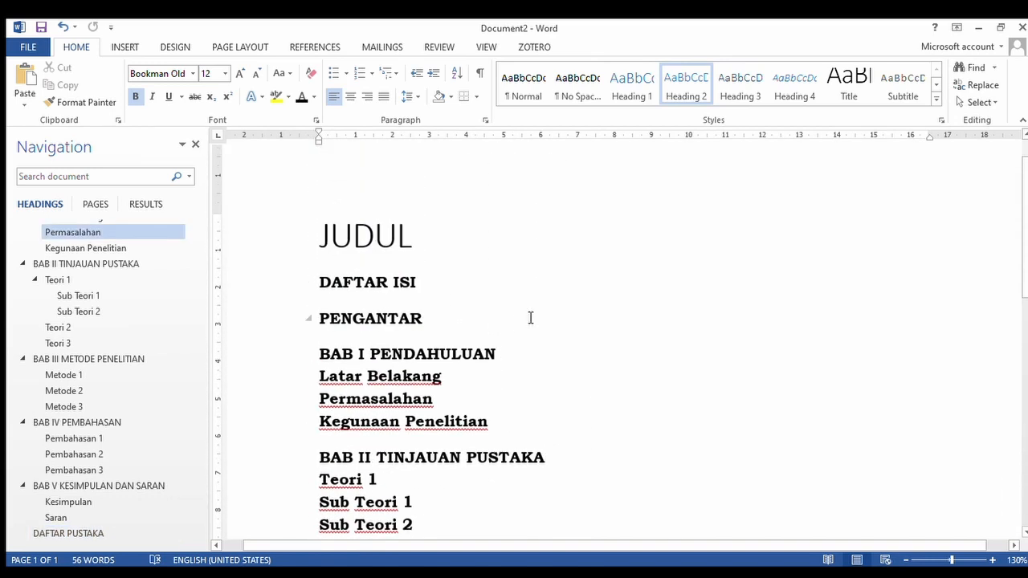
scroll(530, 318, up, 1)
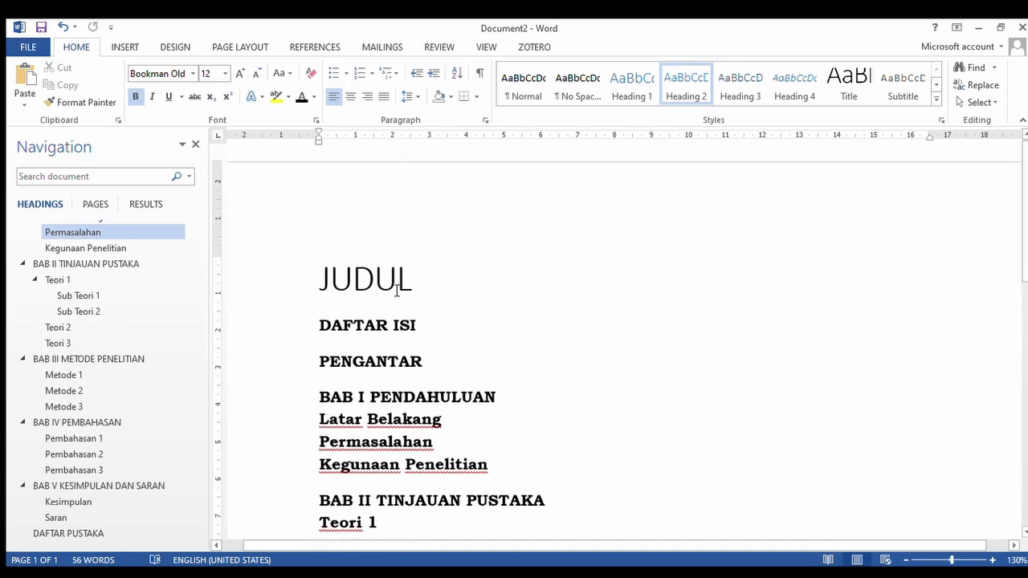
click(321, 279)
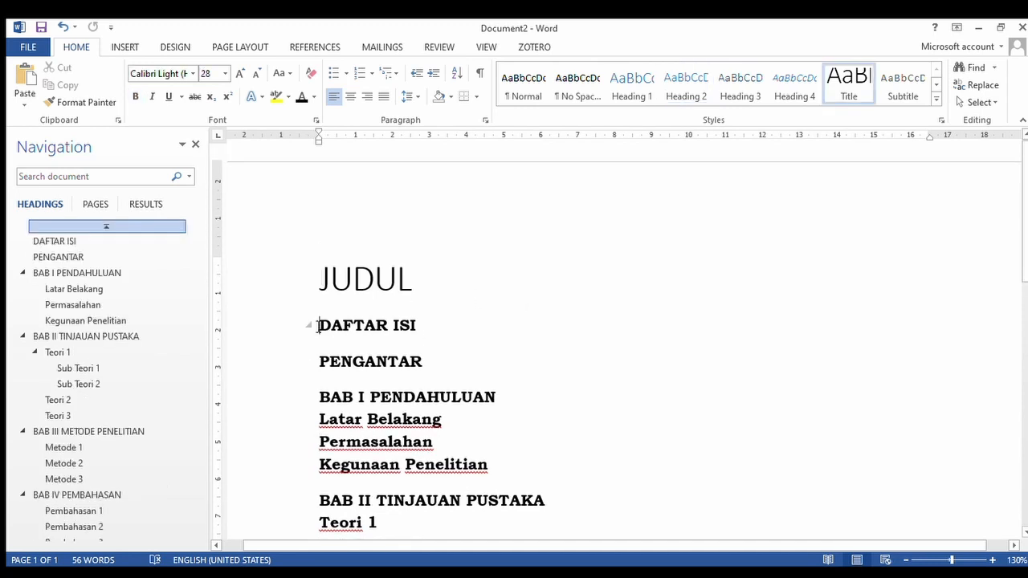
click(320, 326)
click(431, 330)
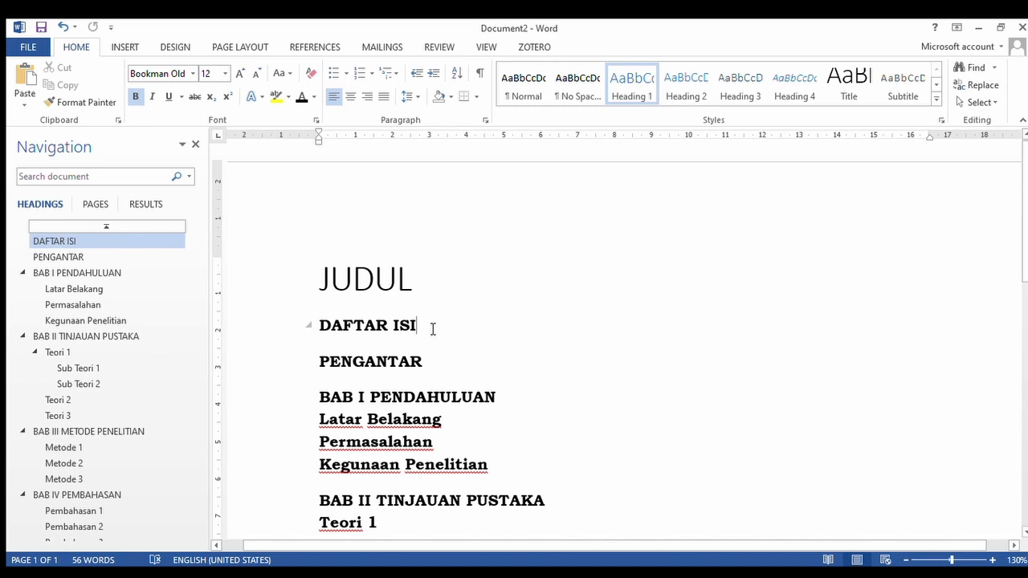
key(Return)
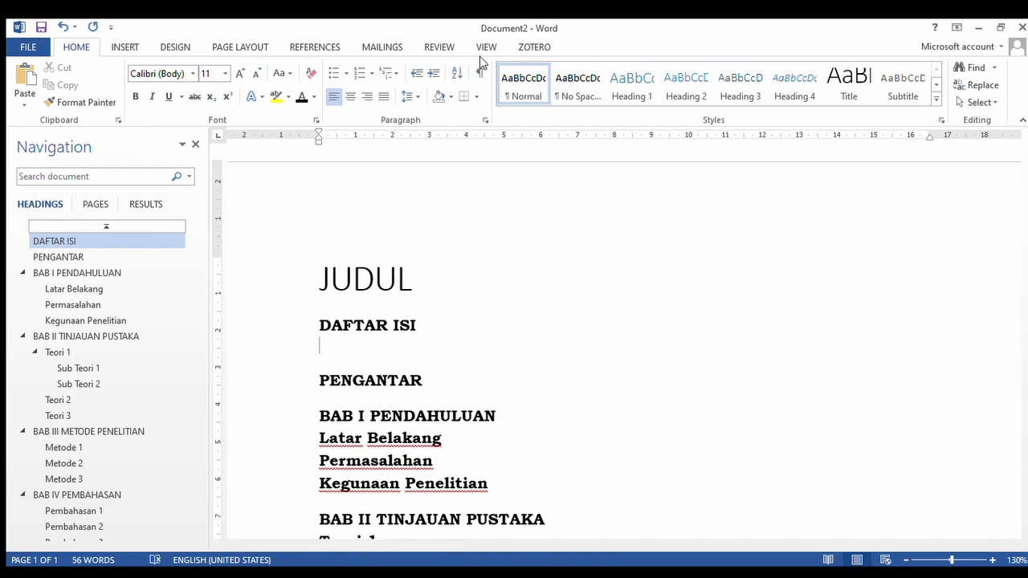
Insert an automatic table of contents titled Contents on the empty line below the DAFTAR ISI heading.
click(435, 49)
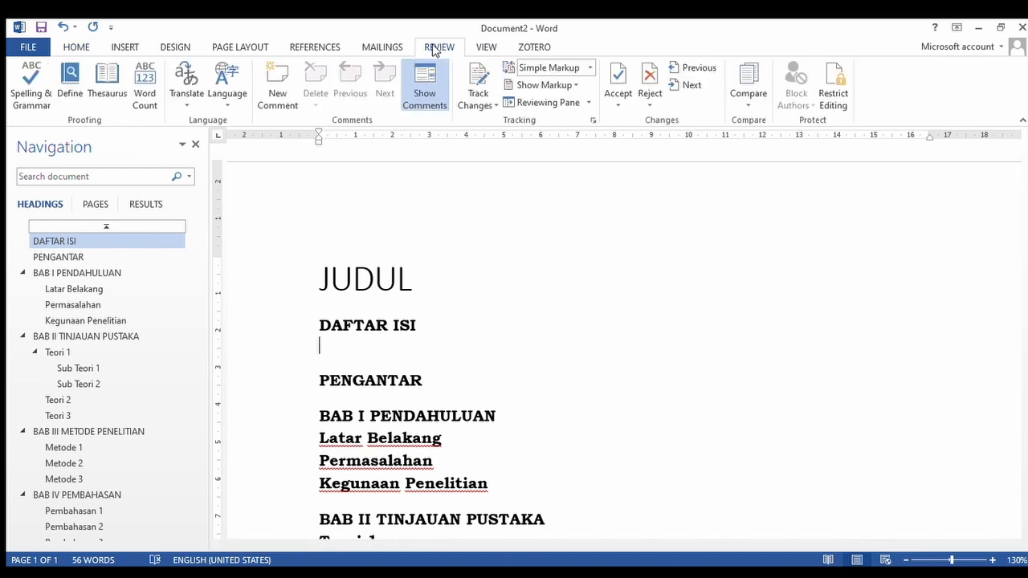
click(477, 46)
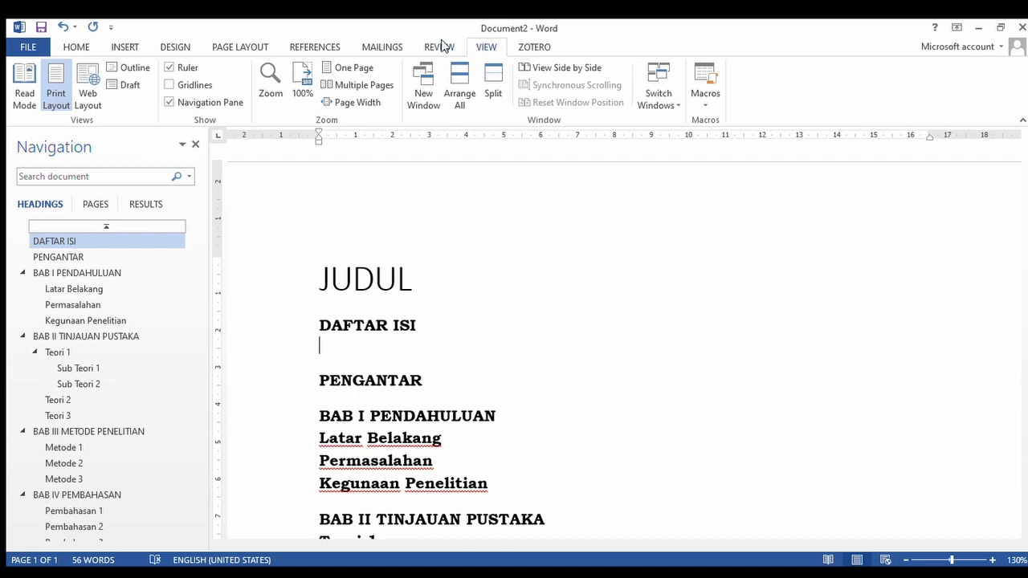
click(382, 45)
click(325, 47)
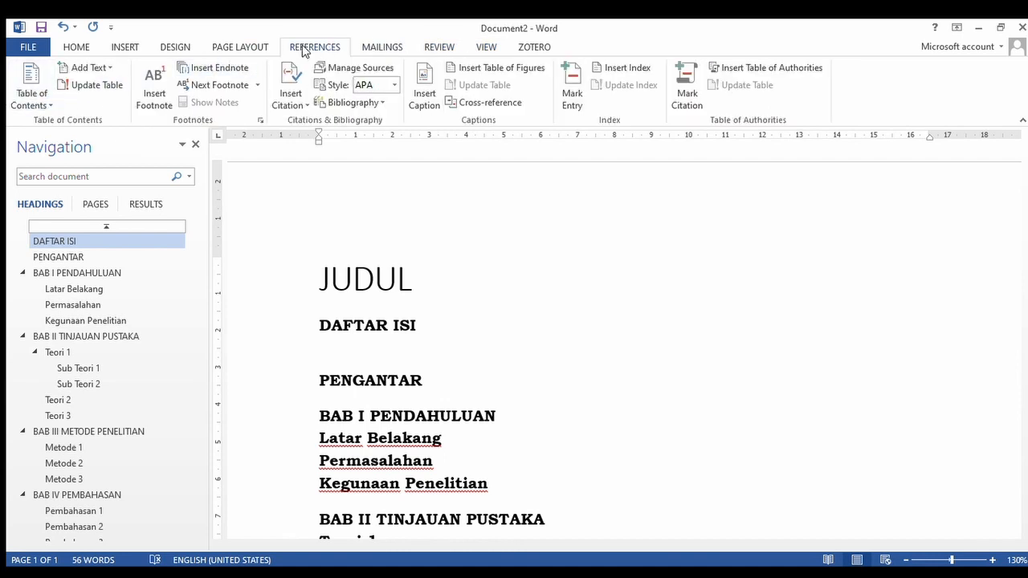
click(50, 106)
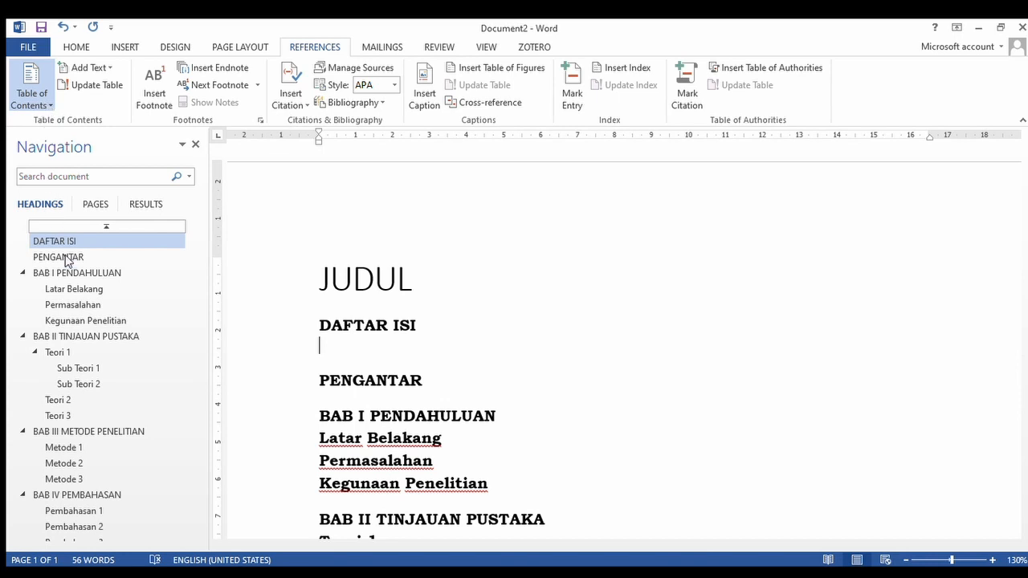
click(72, 195)
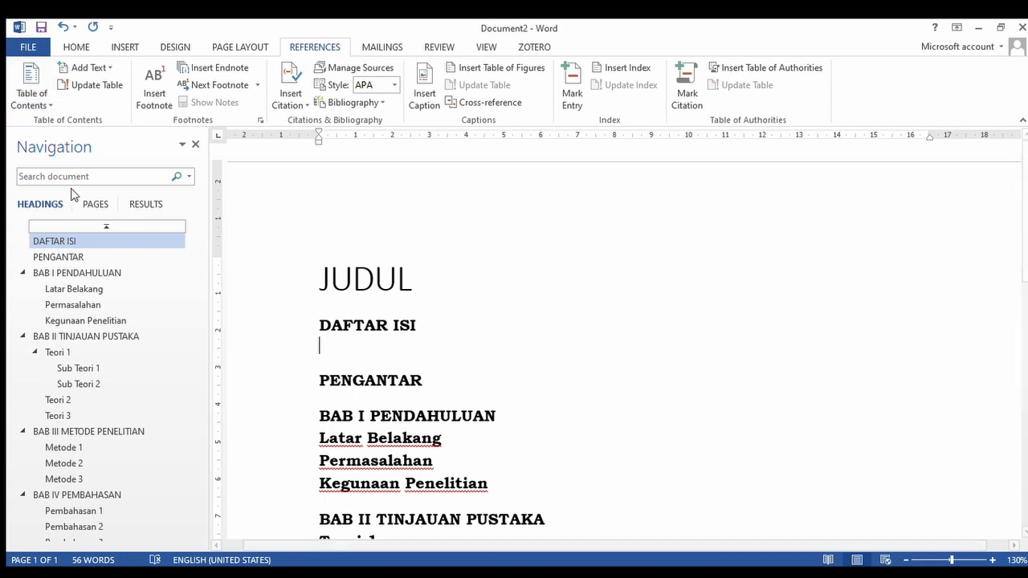
Examine the inserted table of contents, checking its heading entries, indentation levels and page numbers.
scroll(490, 318, up, 8)
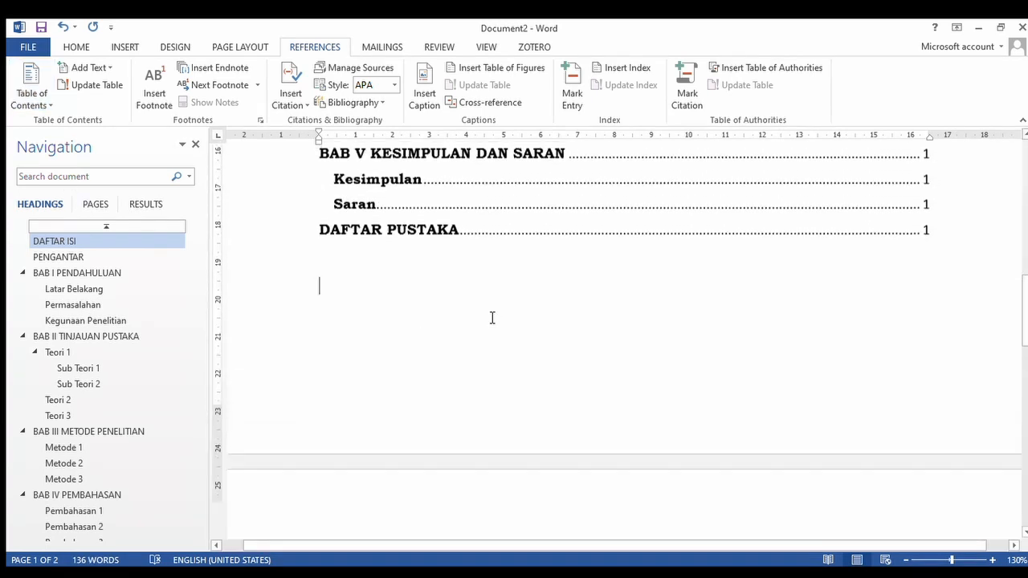
scroll(492, 319, up, 5)
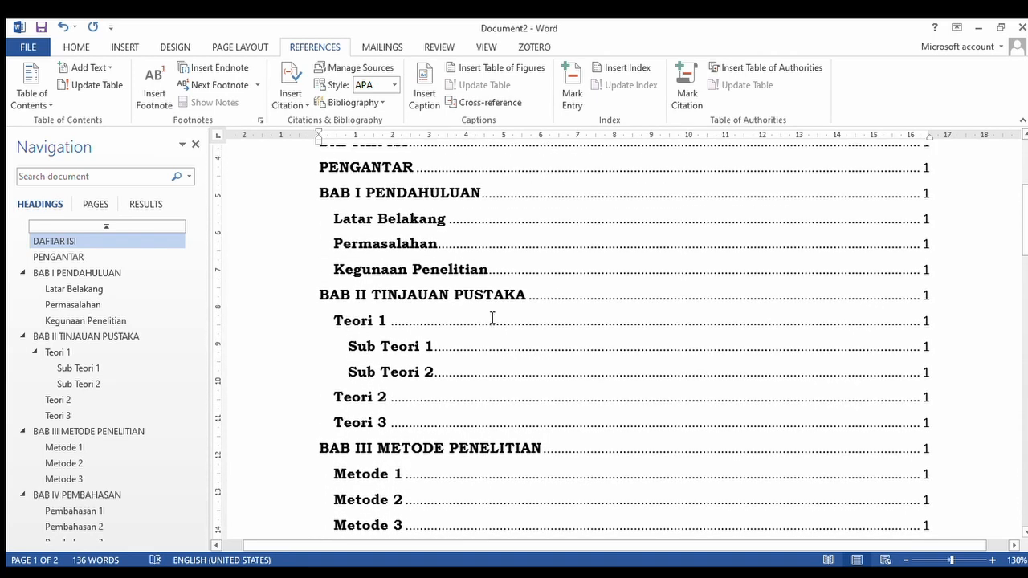
scroll(491, 313, up, 2)
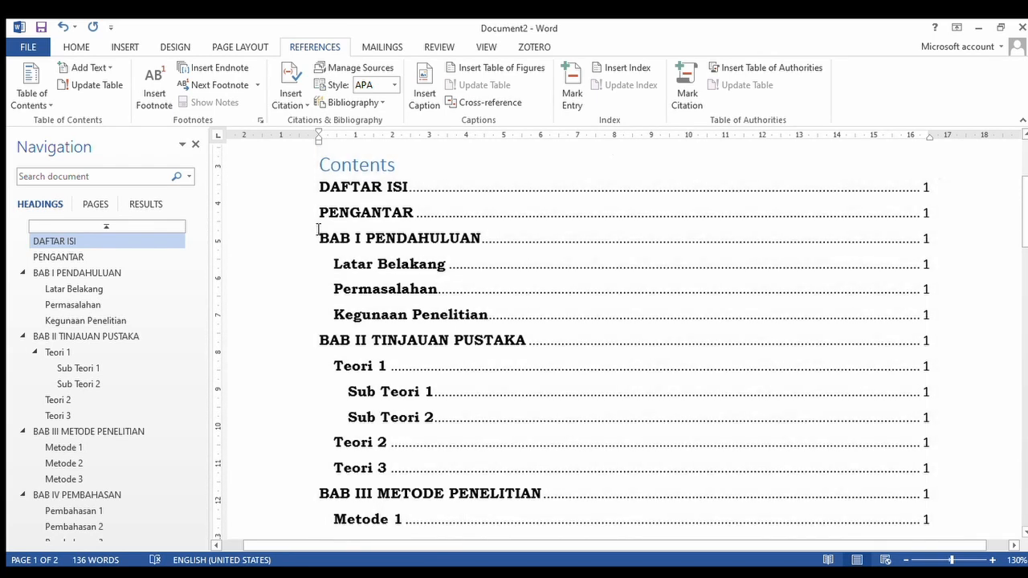
scroll(425, 239, up, 1)
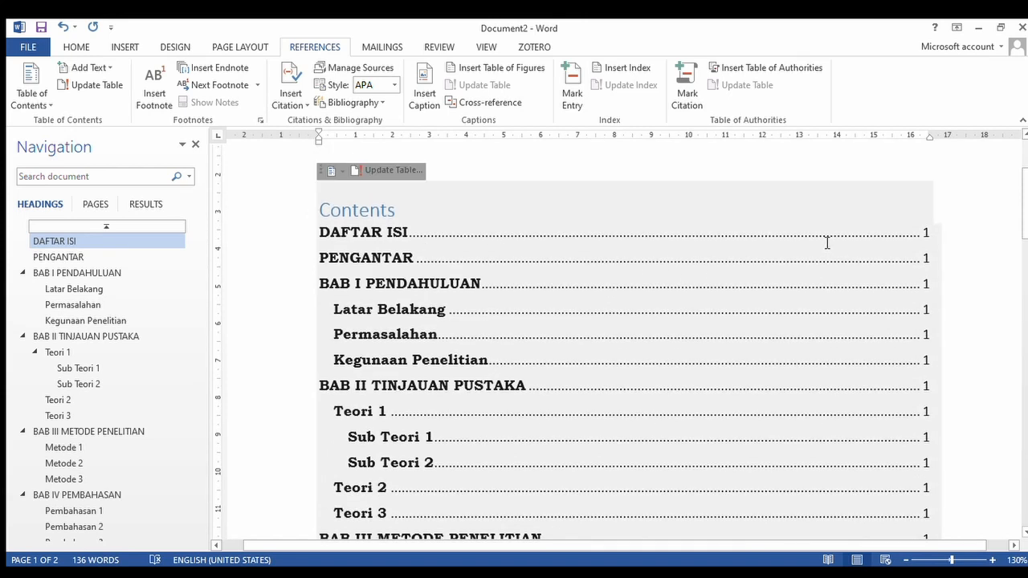
scroll(811, 249, down, 1)
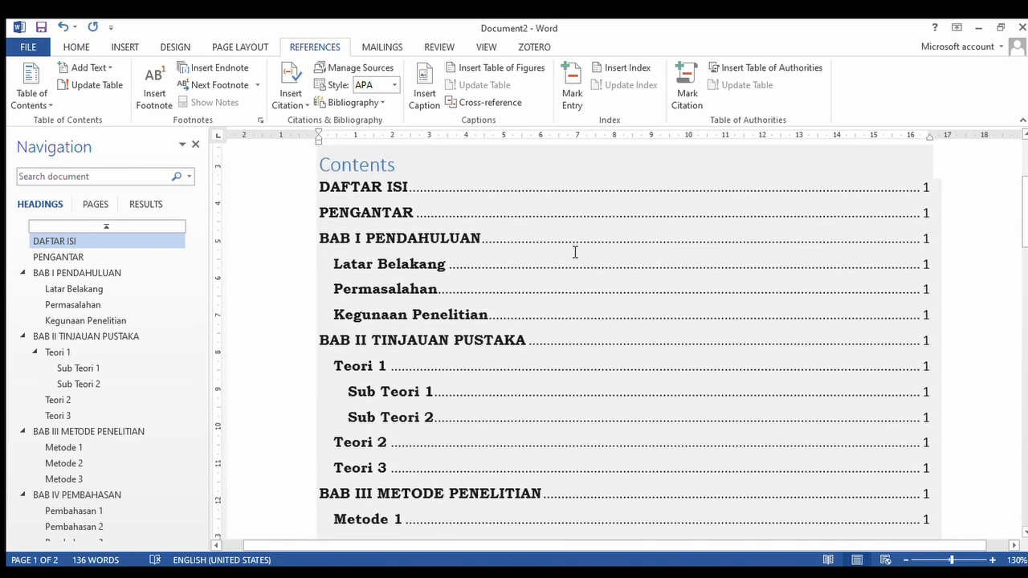
scroll(735, 236, down, 1)
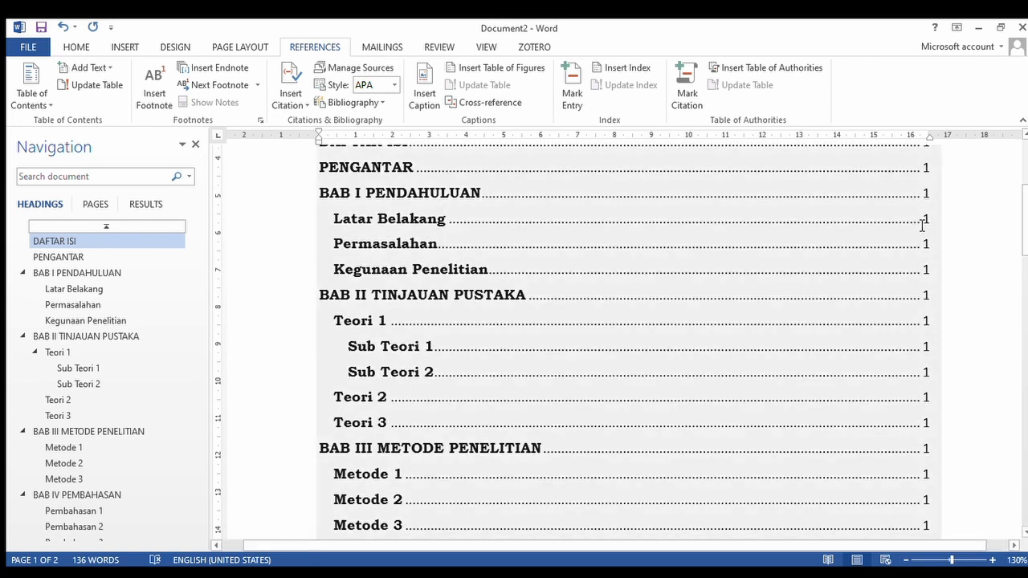
scroll(430, 392, down, 1)
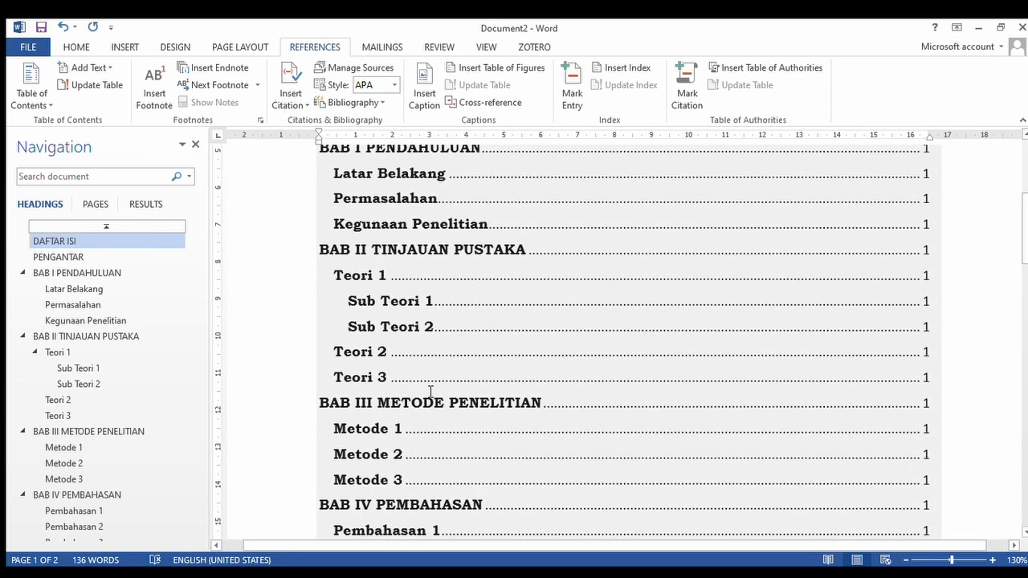
scroll(430, 392, down, 1)
Update the table of contents so that its page numbers are refreshed.
scroll(428, 390, up, 3)
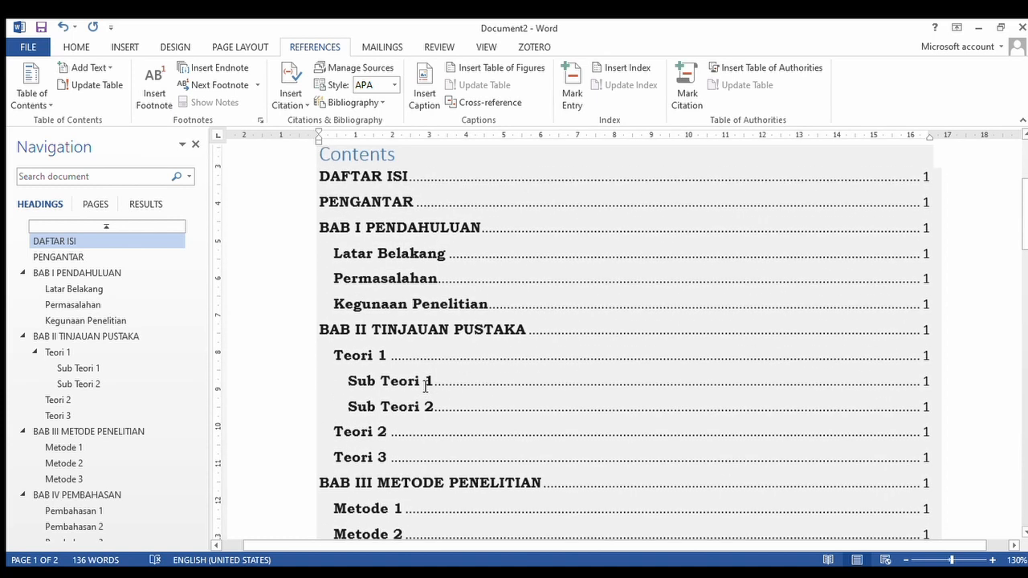
scroll(426, 388, up, 1)
click(413, 258)
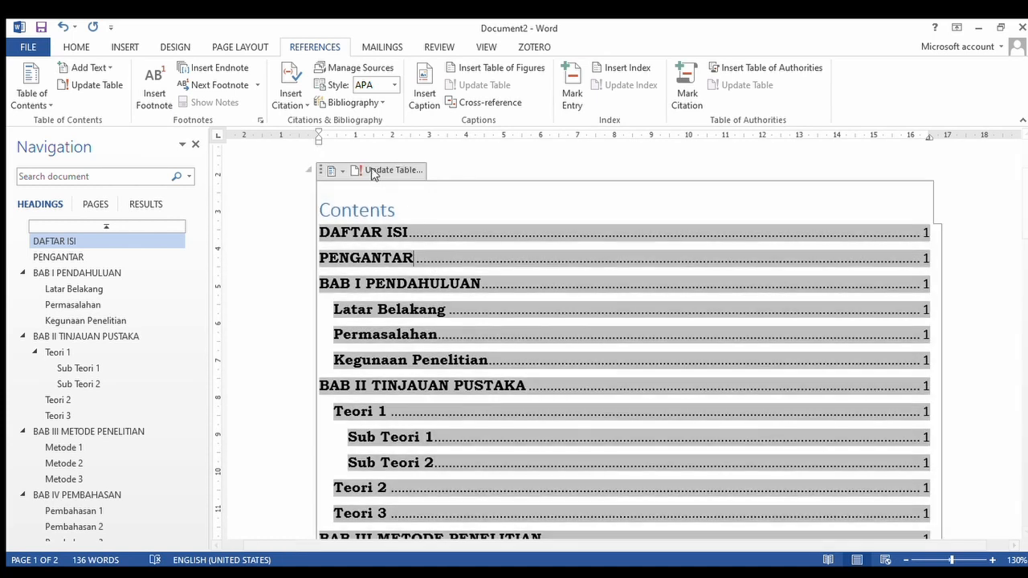
click(372, 172)
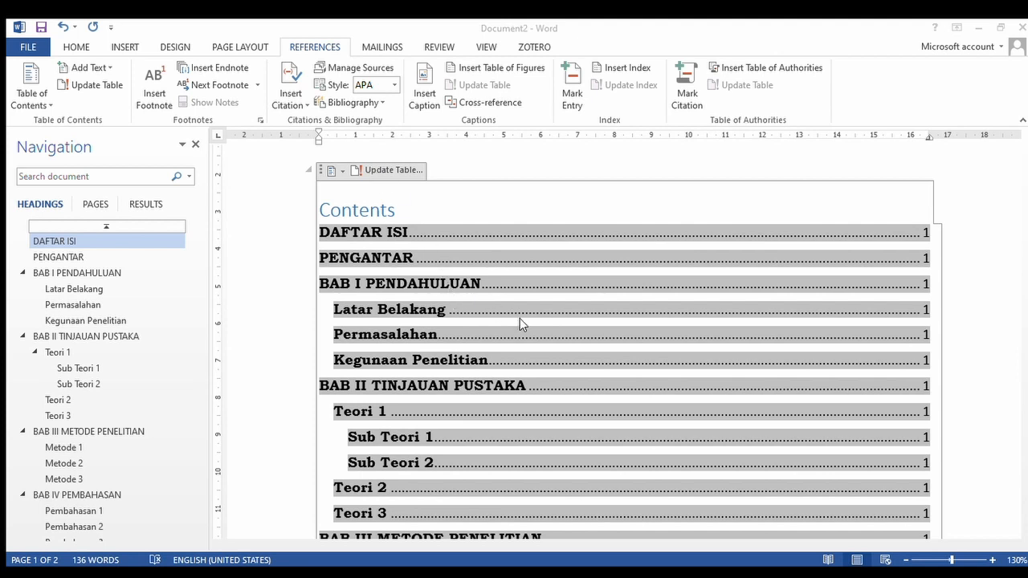
key(Return)
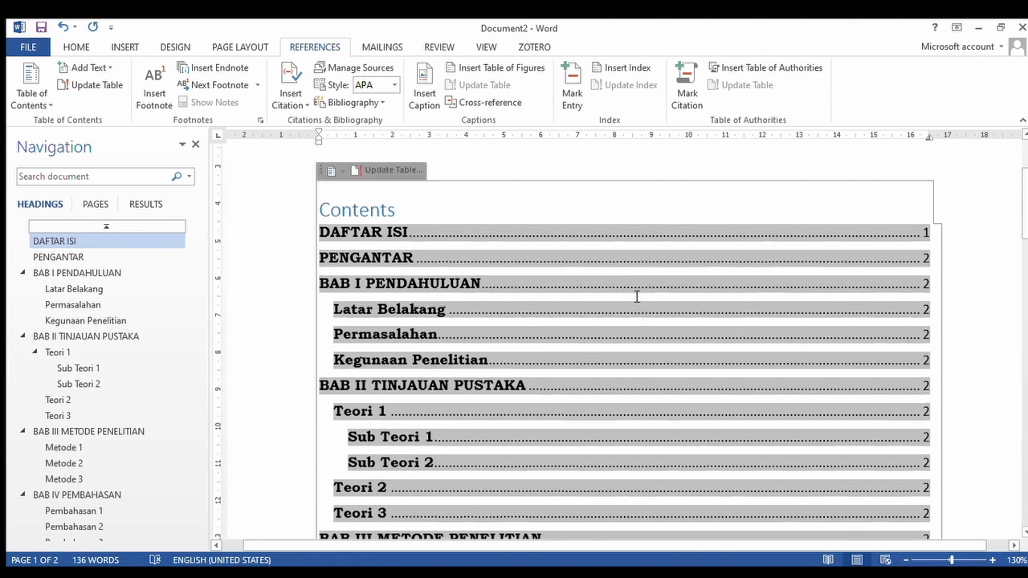
Review the updated table of contents and the PENGANTAR and BAB headings on the page after it.
scroll(637, 297, down, 3)
scroll(637, 297, down, 7)
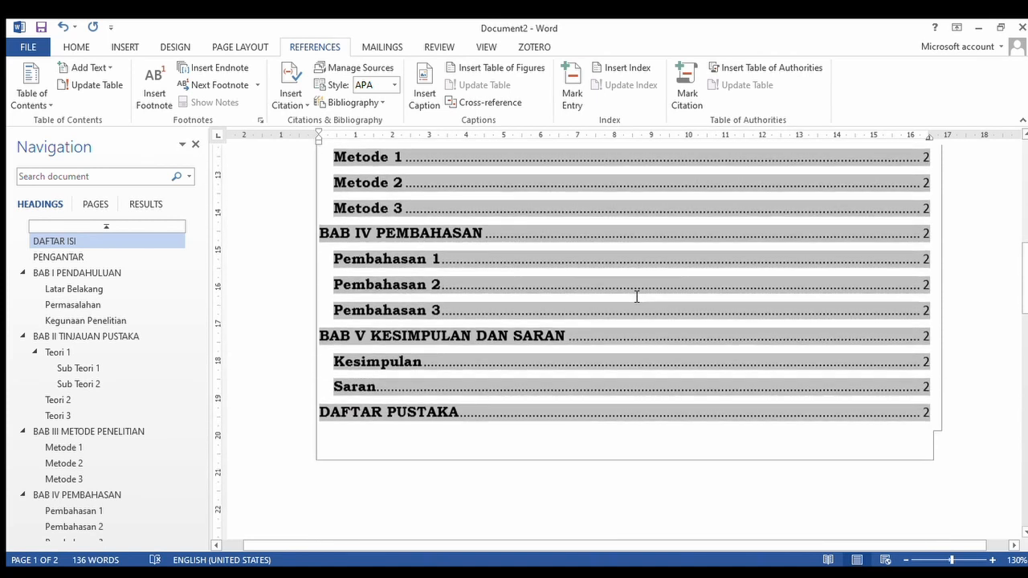
scroll(519, 327, down, 6)
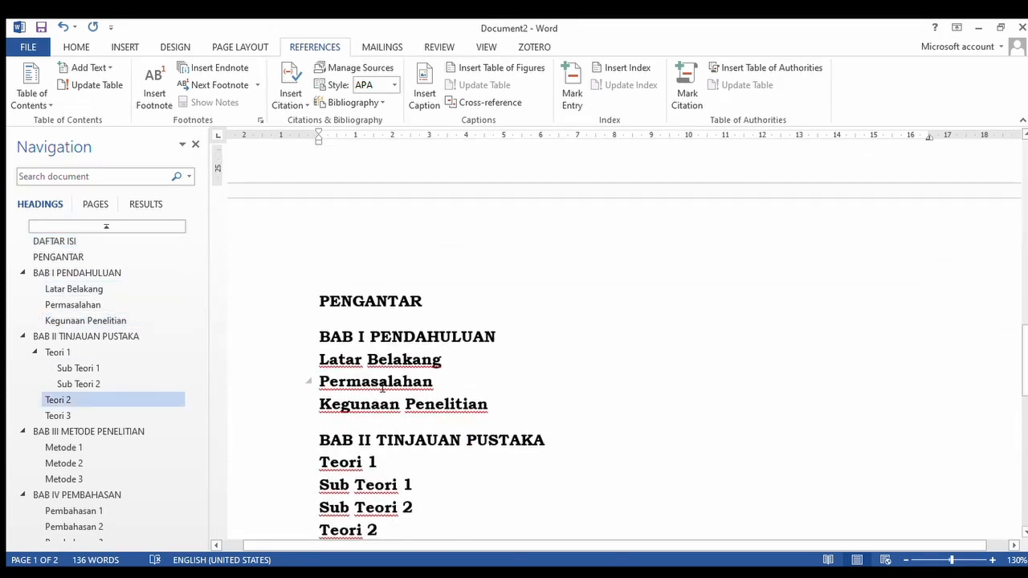
scroll(388, 410, down, 4)
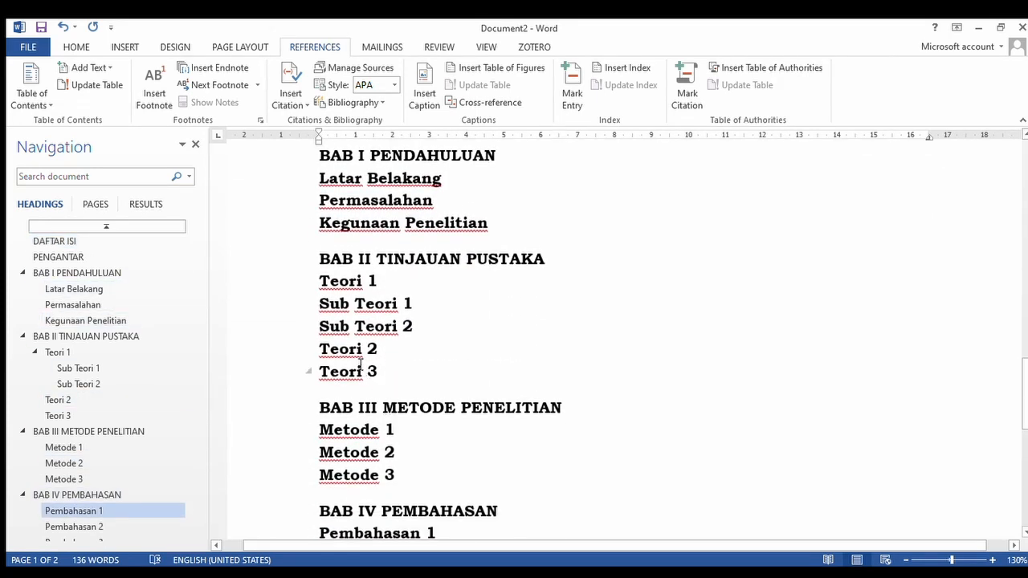
click(75, 46)
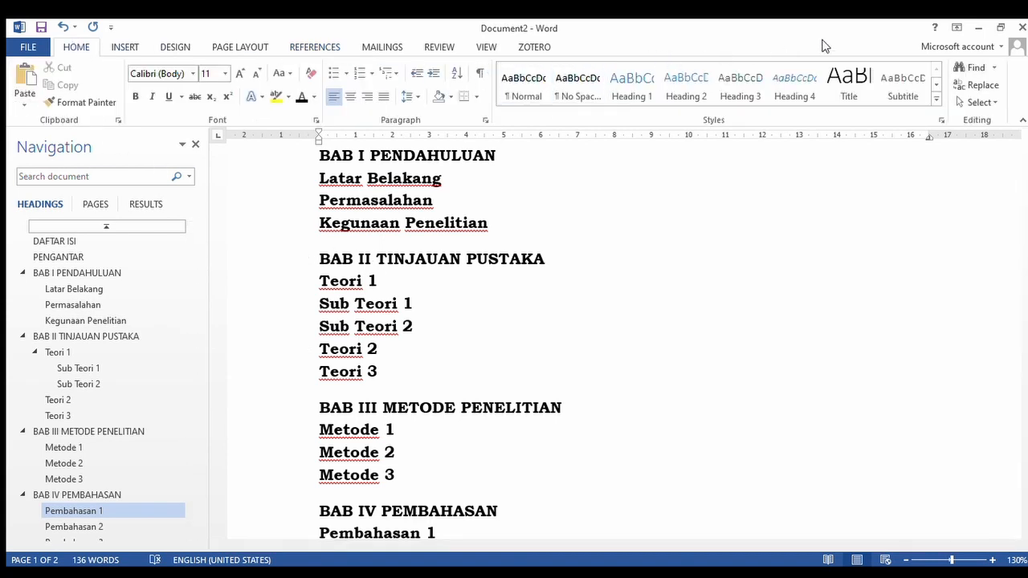